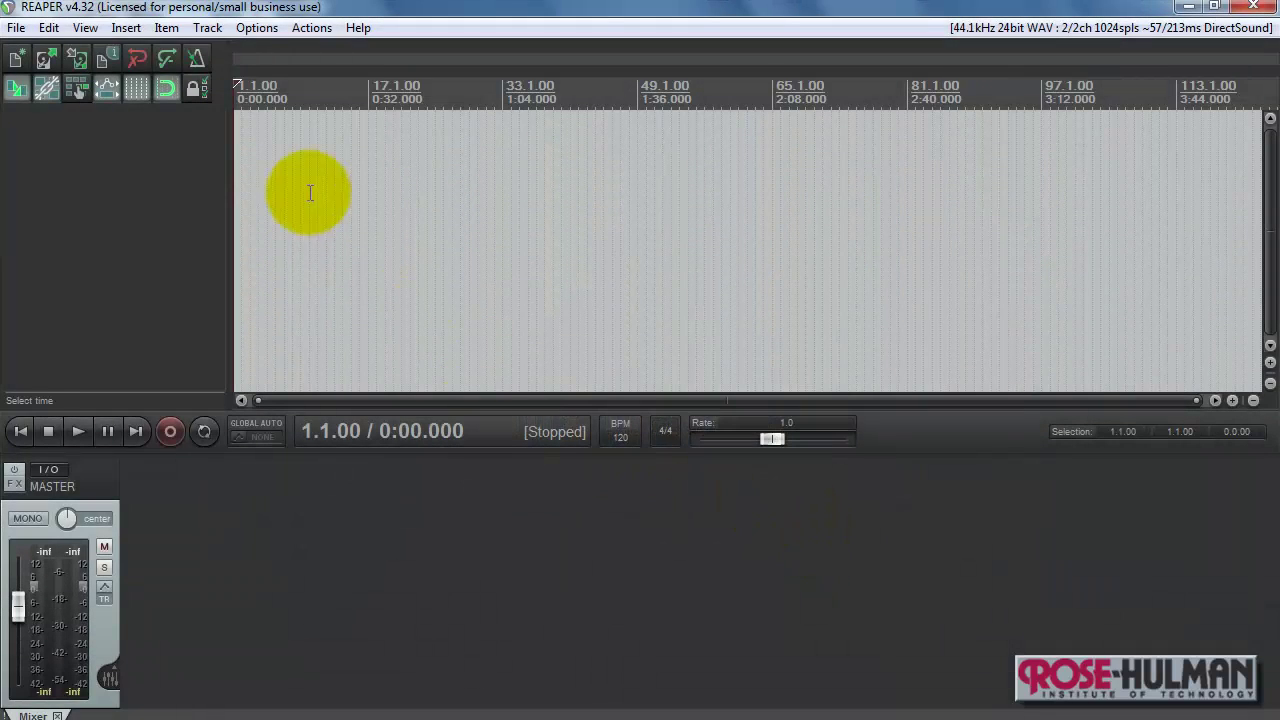
# Insert a new empty track and open the media file import dialog on the speech clips folder
pyautogui.click(210, 29)
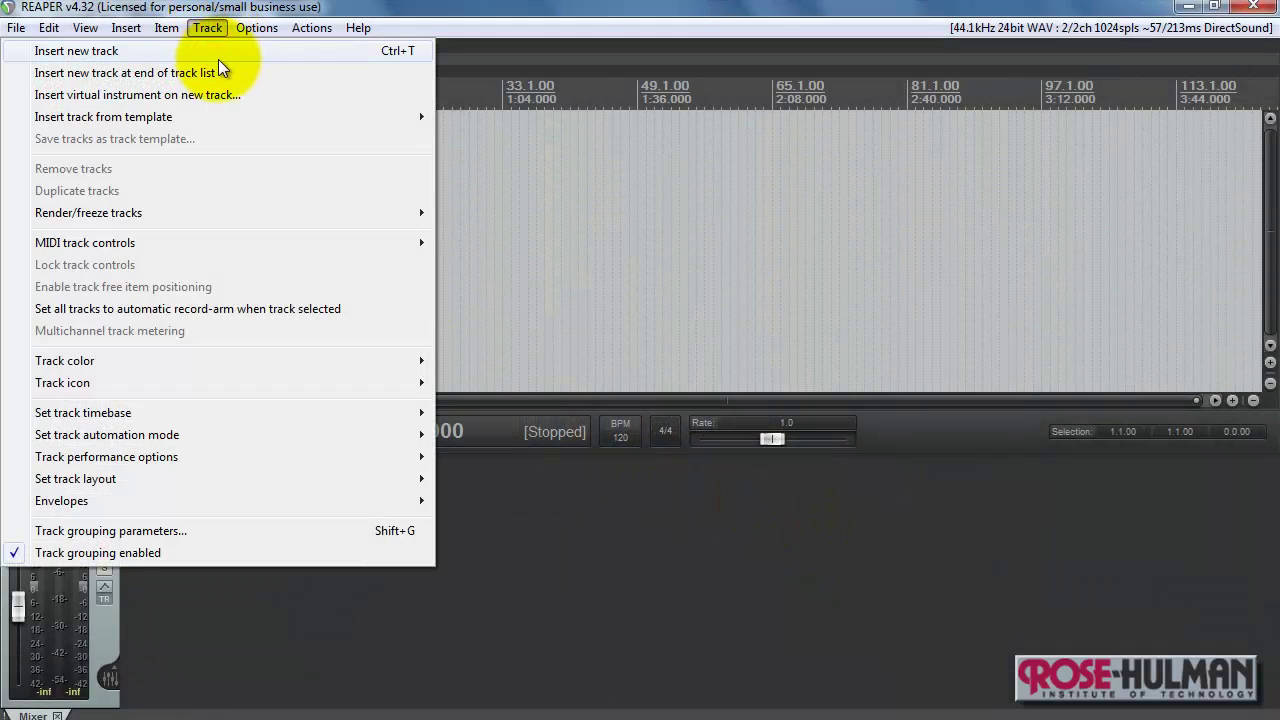
pyautogui.click(419, 53)
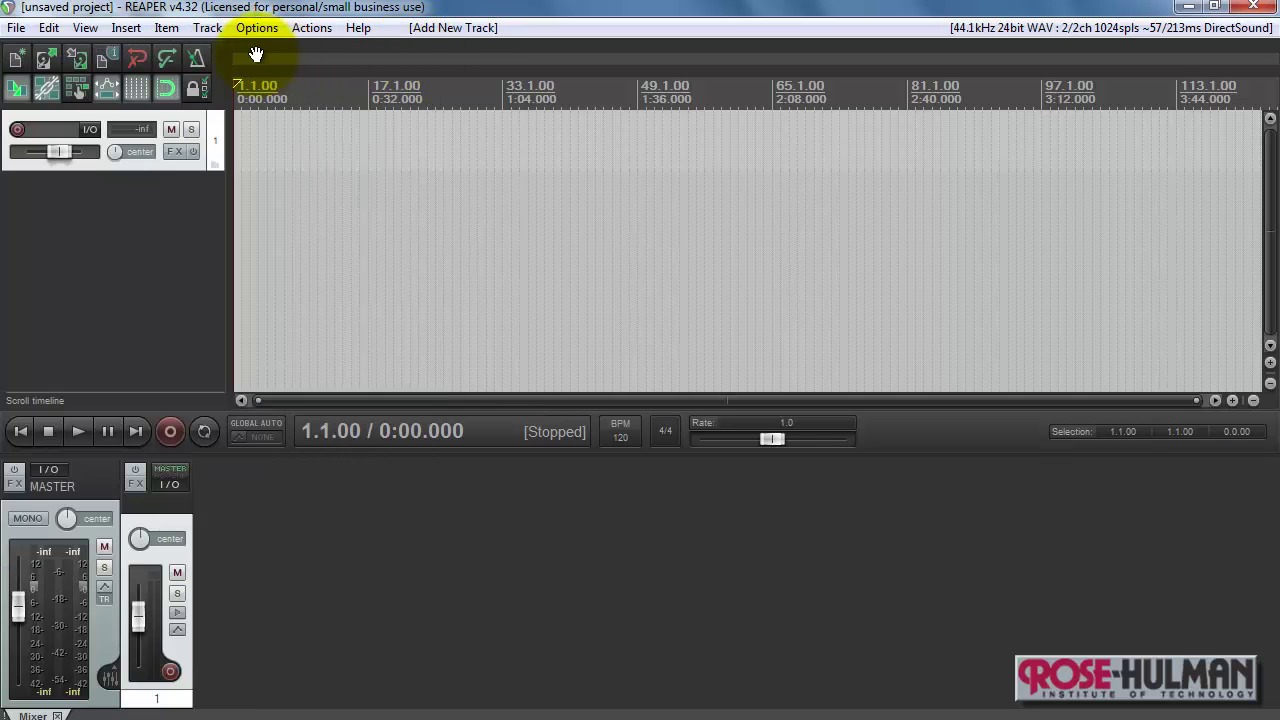
pyautogui.click(126, 28)
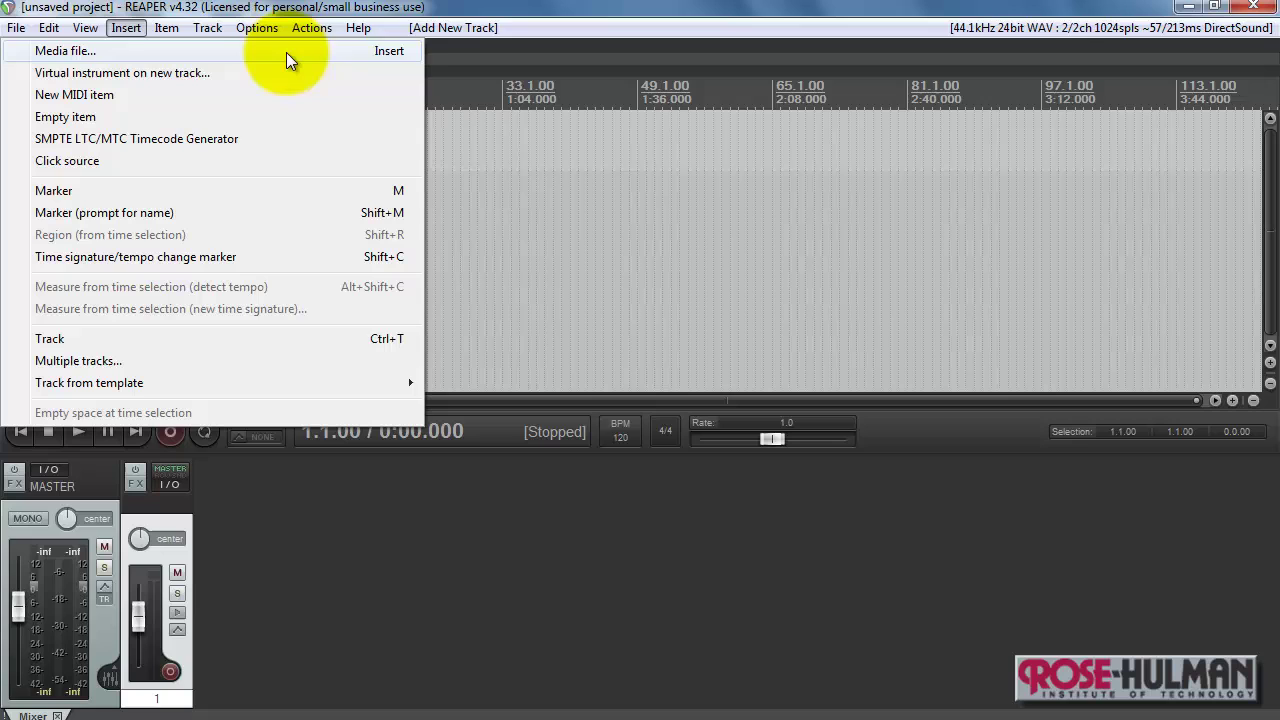
pyautogui.click(414, 54)
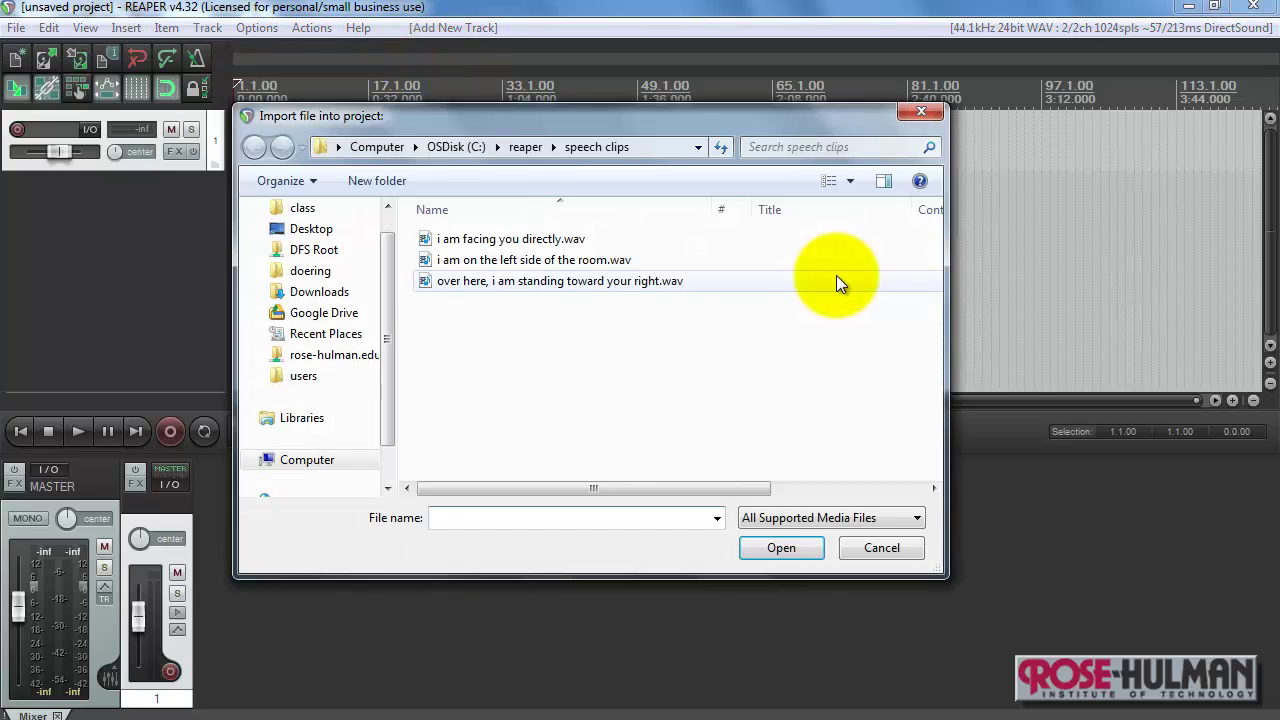
# Import 'i am on the left side of the room.wav' onto track 1 and play it from the start
pyautogui.doubleClick(497, 259)
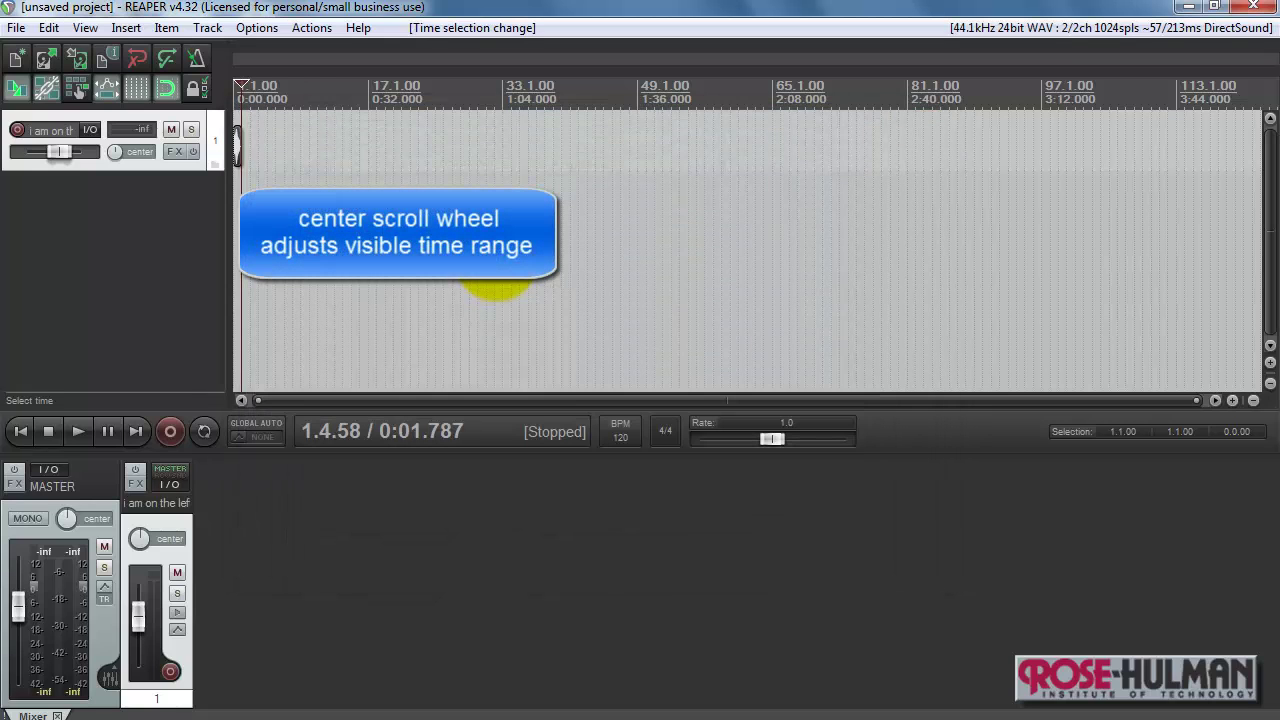
pyautogui.scroll(10, 497, 285)
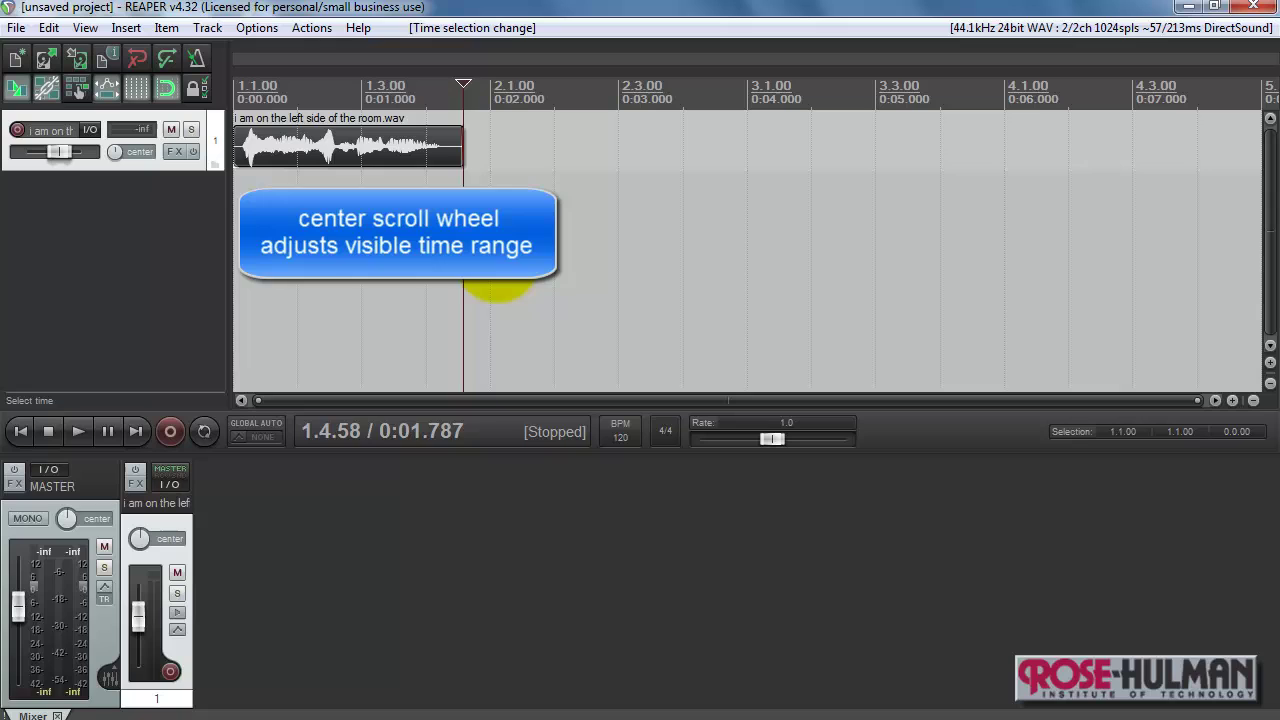
pyautogui.press('Home')
pyautogui.press('space')
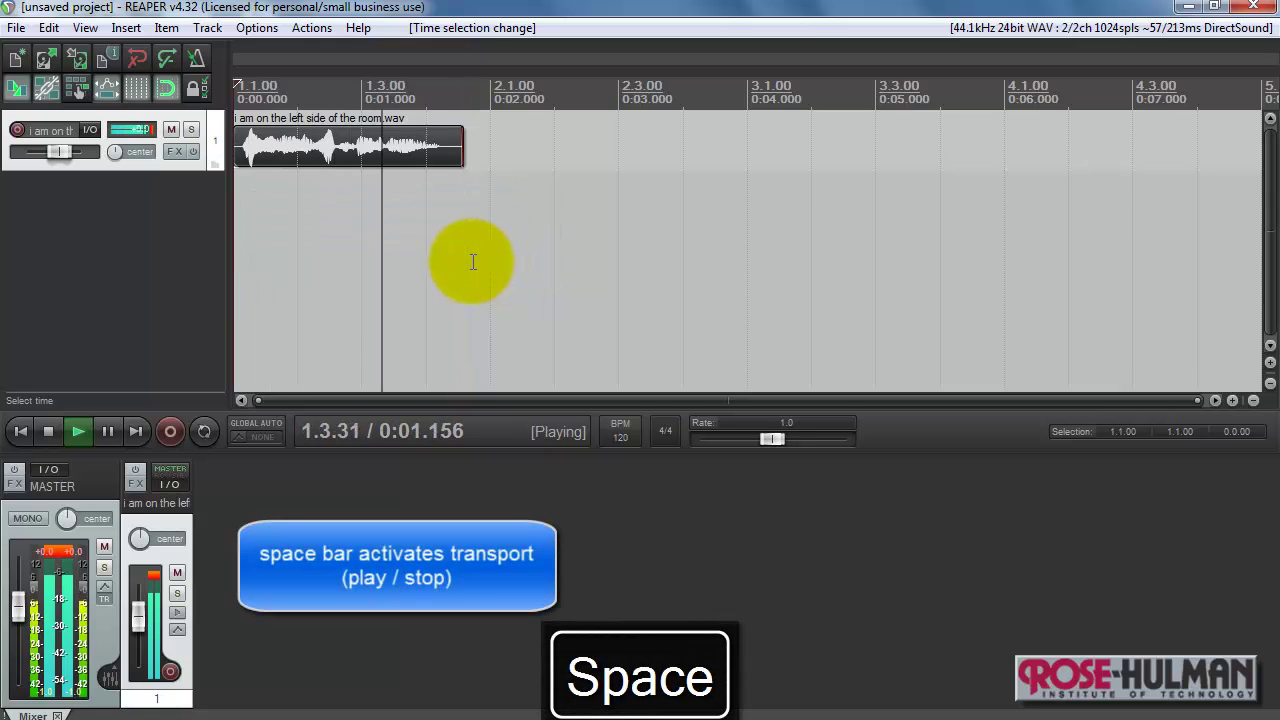
pyautogui.press('space')
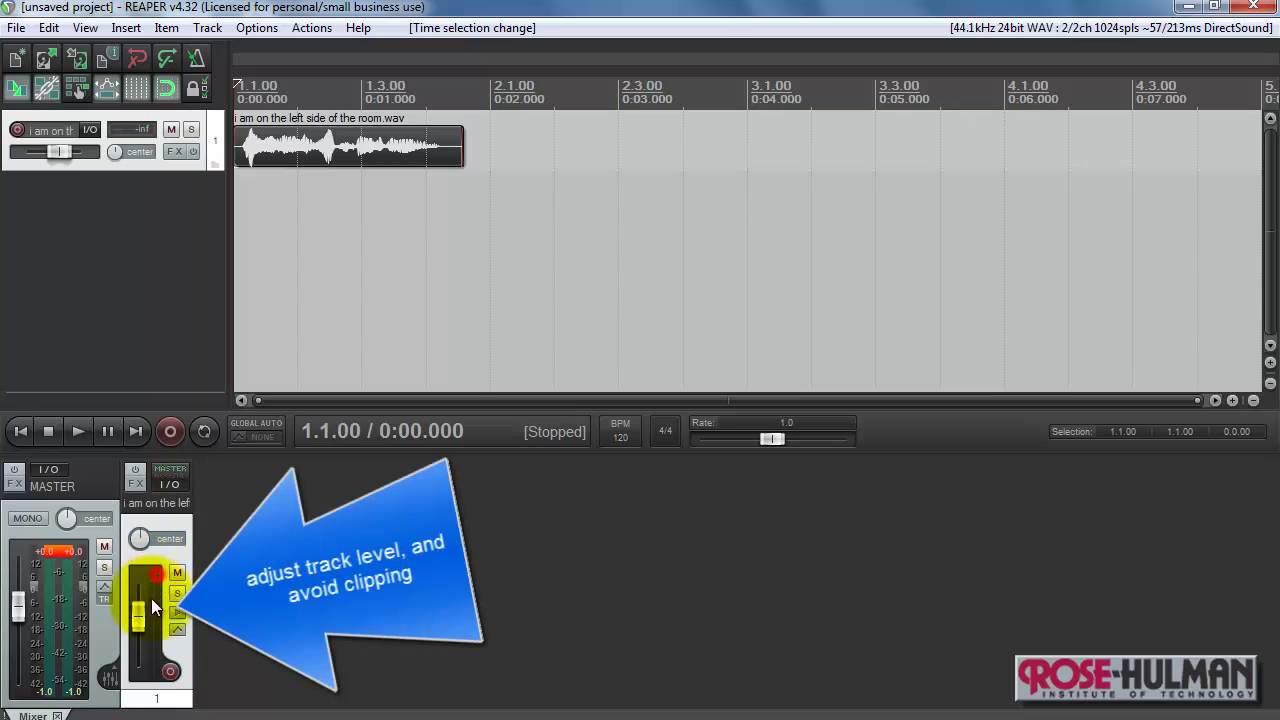
# Lower track 1's volume to -6.6 dB and play it back to check the level
pyautogui.moveTo(139, 614); pyautogui.dragTo(139, 624)
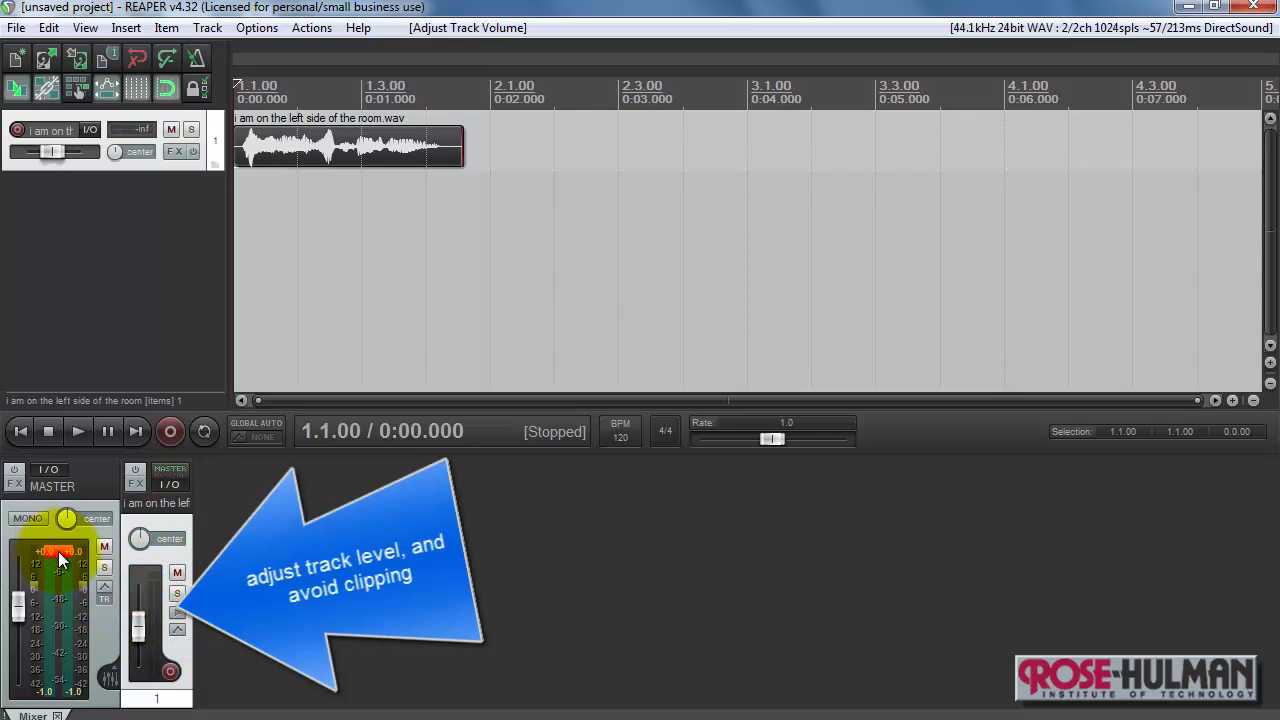
pyautogui.press('space')
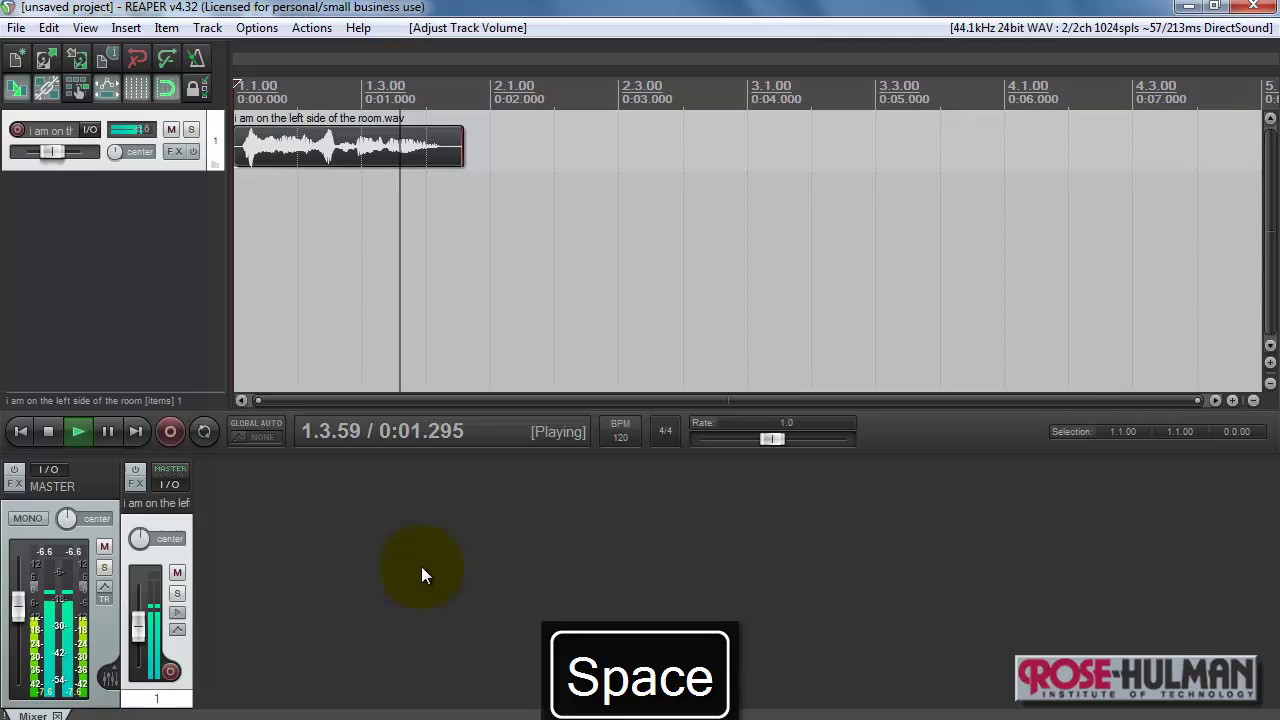
pyautogui.press('space')
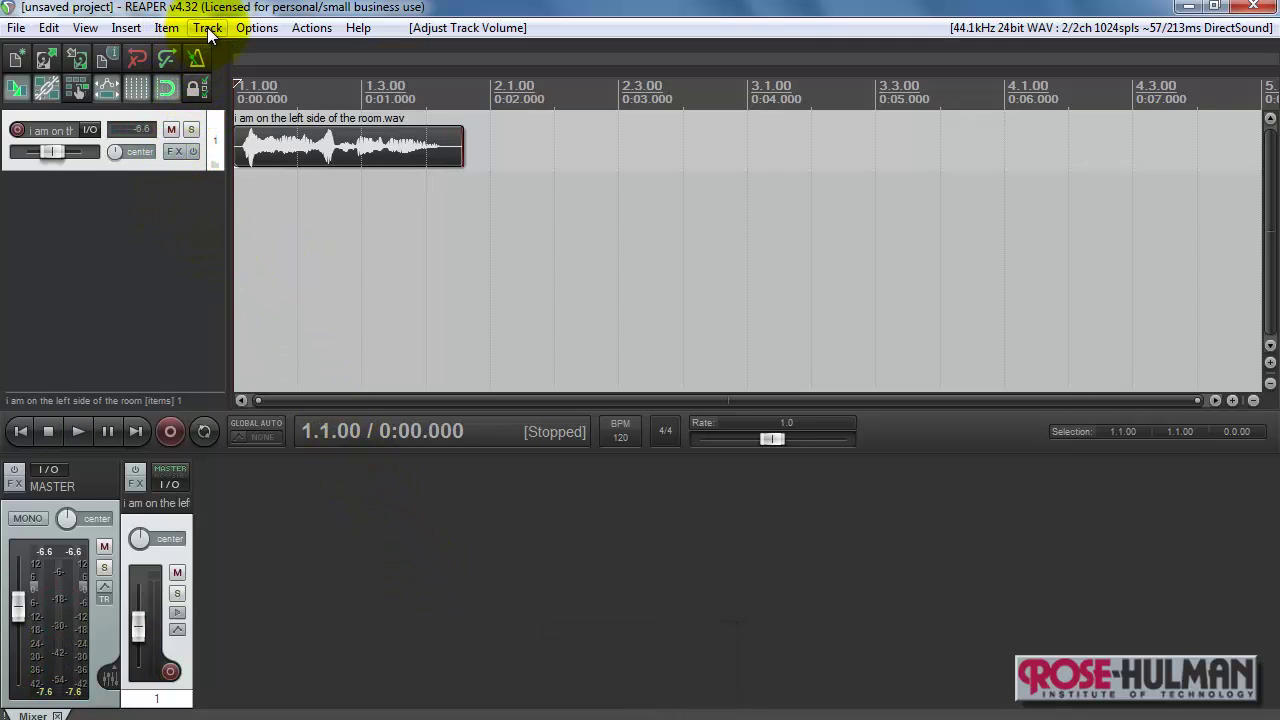
# Add a second track and import 'over here, i am standing toward your right.wav' onto it
pyautogui.hotkey('ctrl', 't')
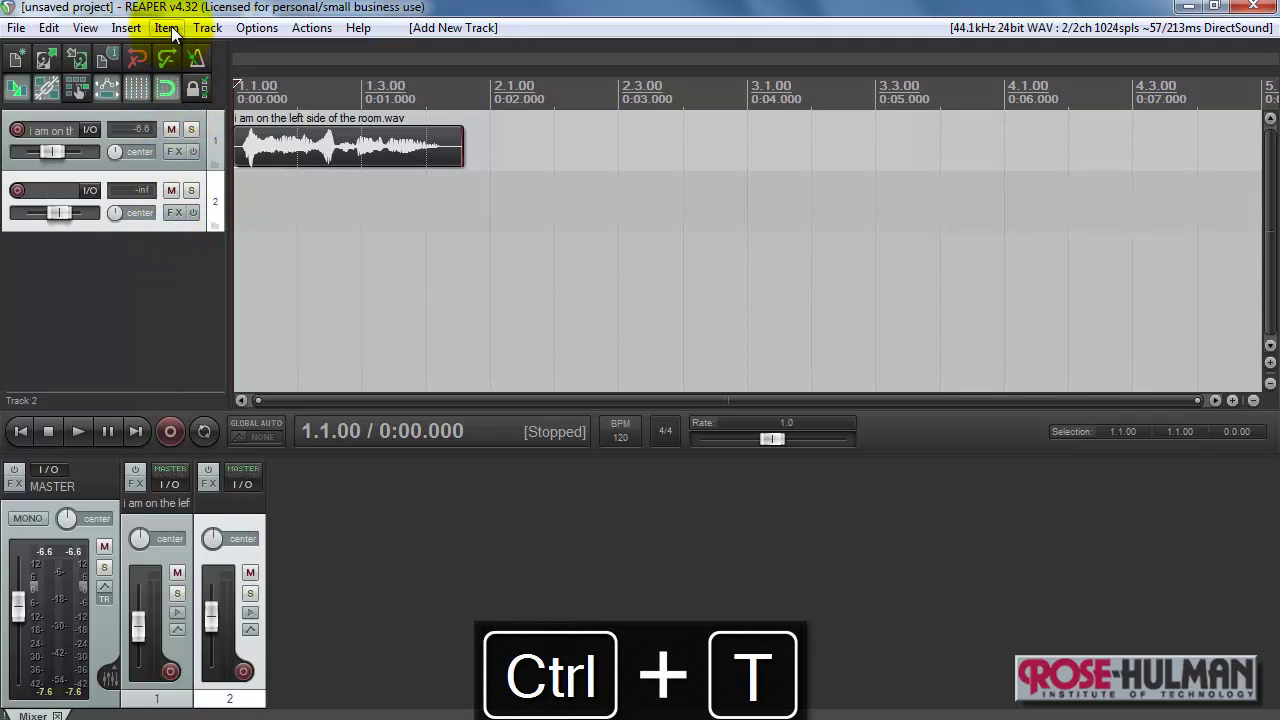
pyautogui.press('Insert')
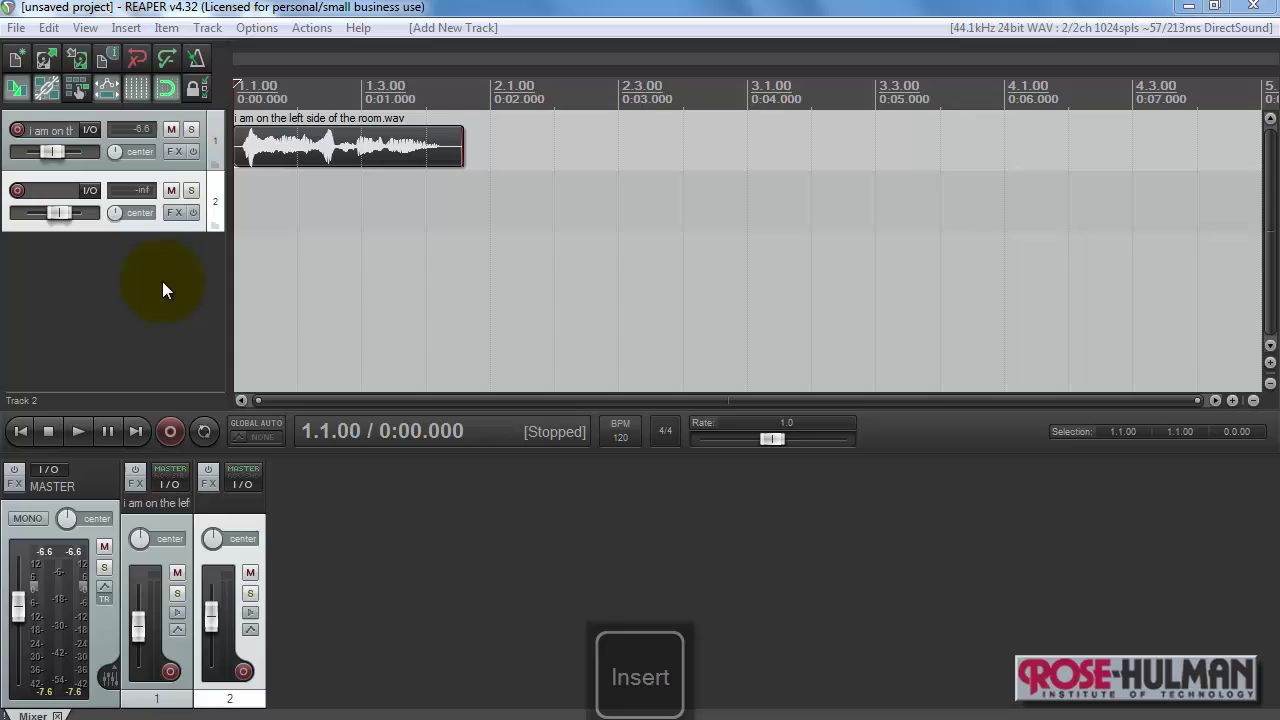
pyautogui.doubleClick(458, 281)
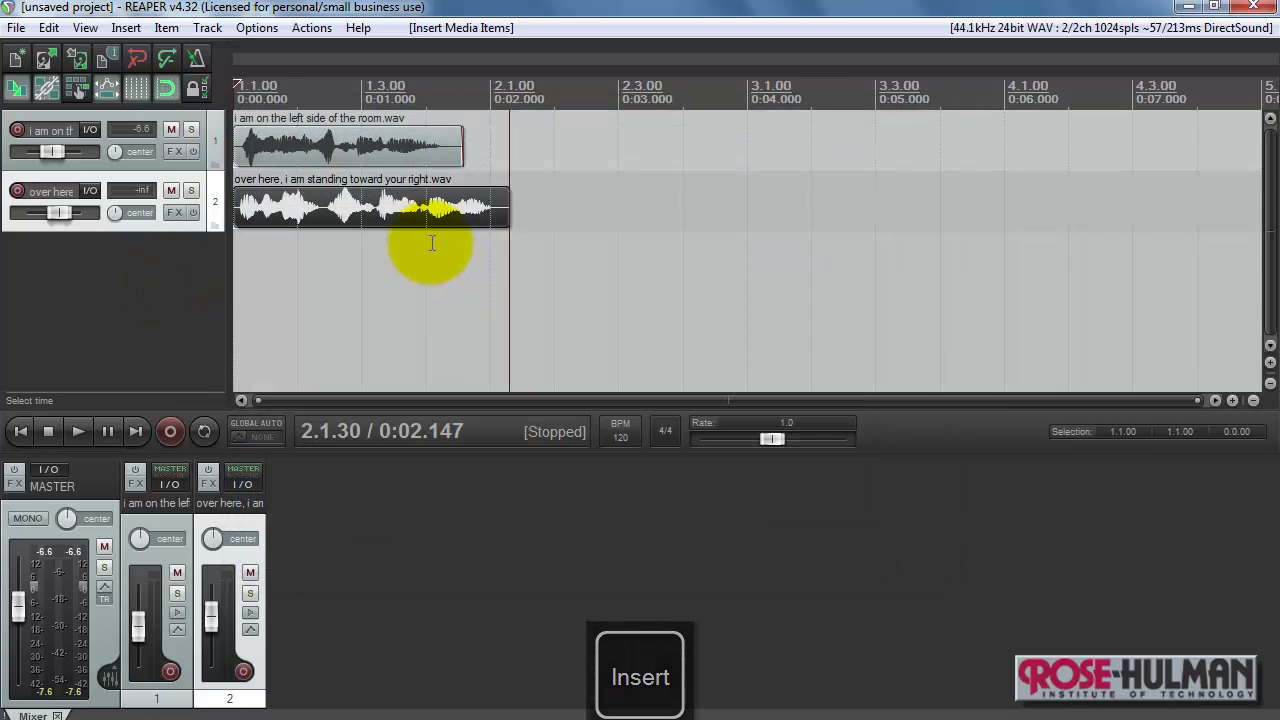
# Play both tracks from the start, then slide the second clip later to overlap the first clip's tail
pyautogui.press('Home')
pyautogui.press('space')
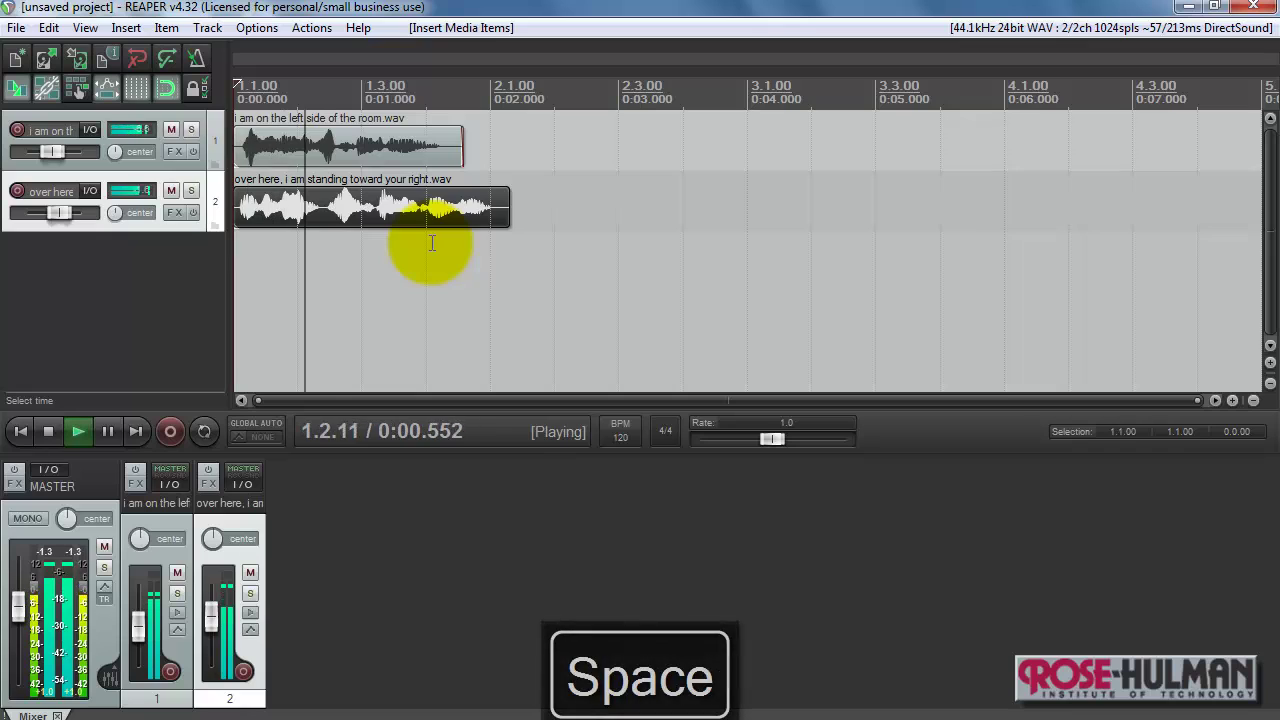
pyautogui.press('space')
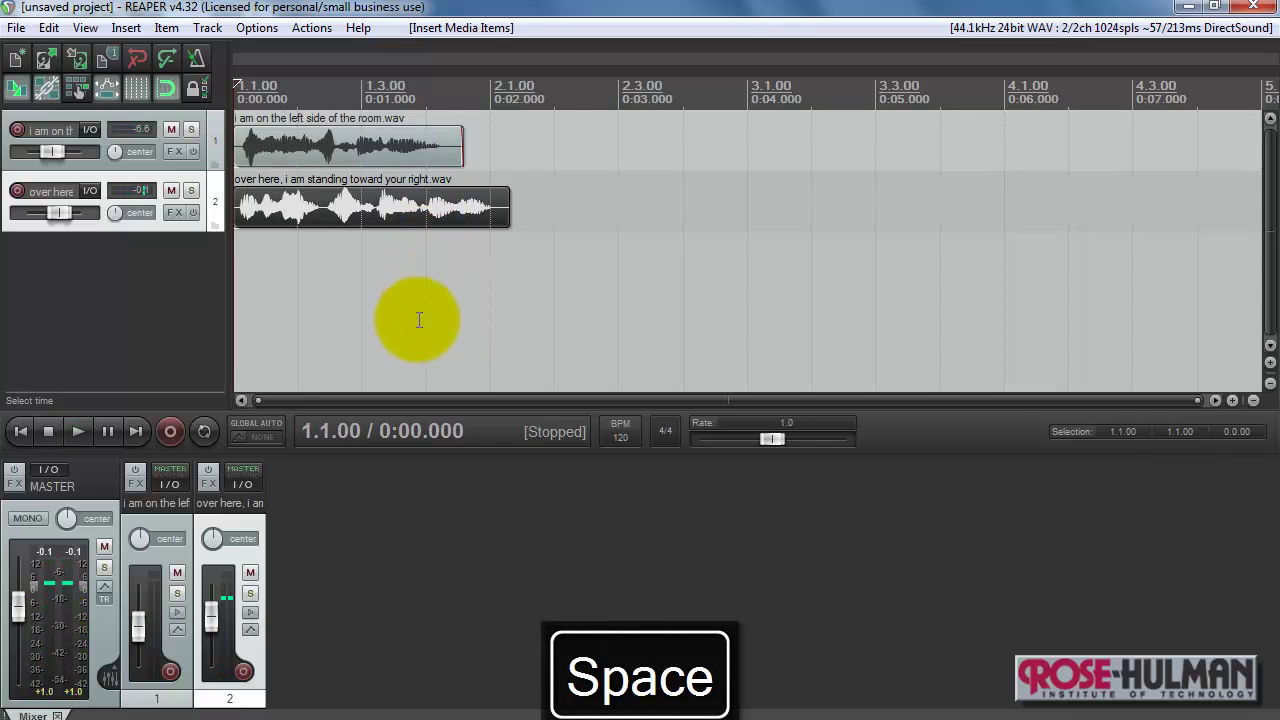
pyautogui.moveTo(273, 217); pyautogui.dragTo(496, 216)
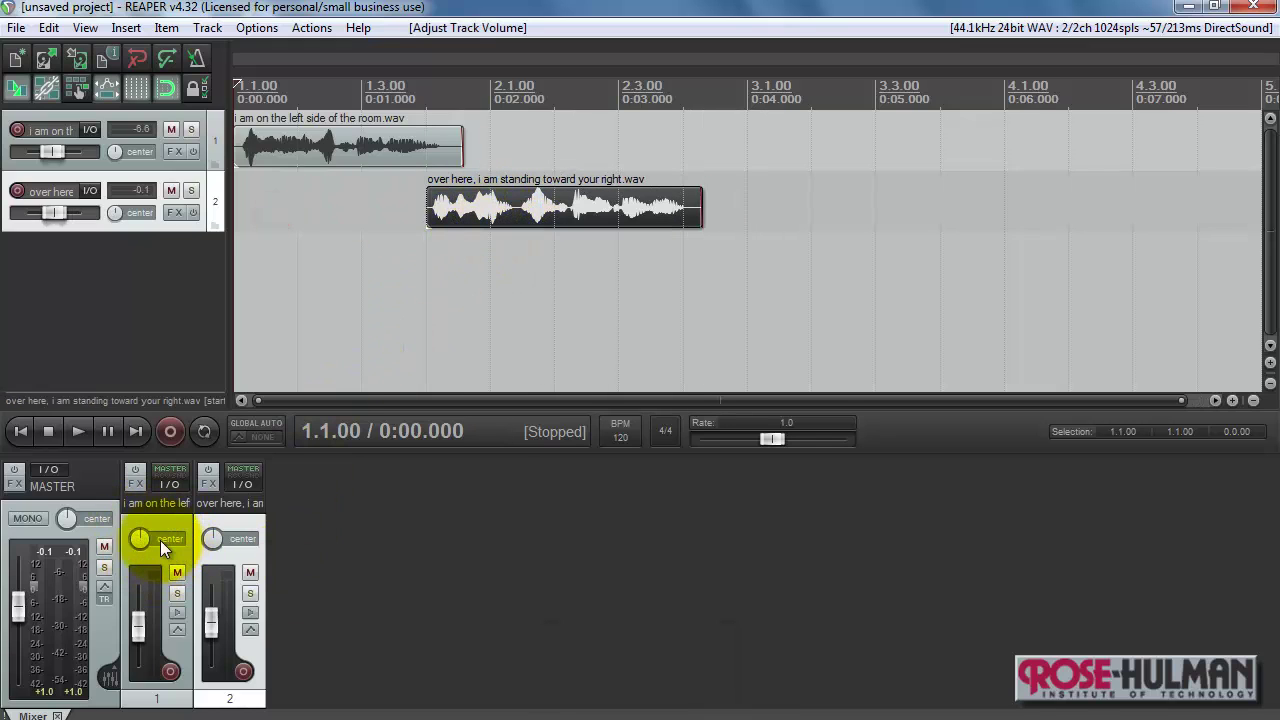
# Pan track 1 to 99% left and track 2 to 100% right, then play to hear the separation
pyautogui.scroll(-5, 140, 540)
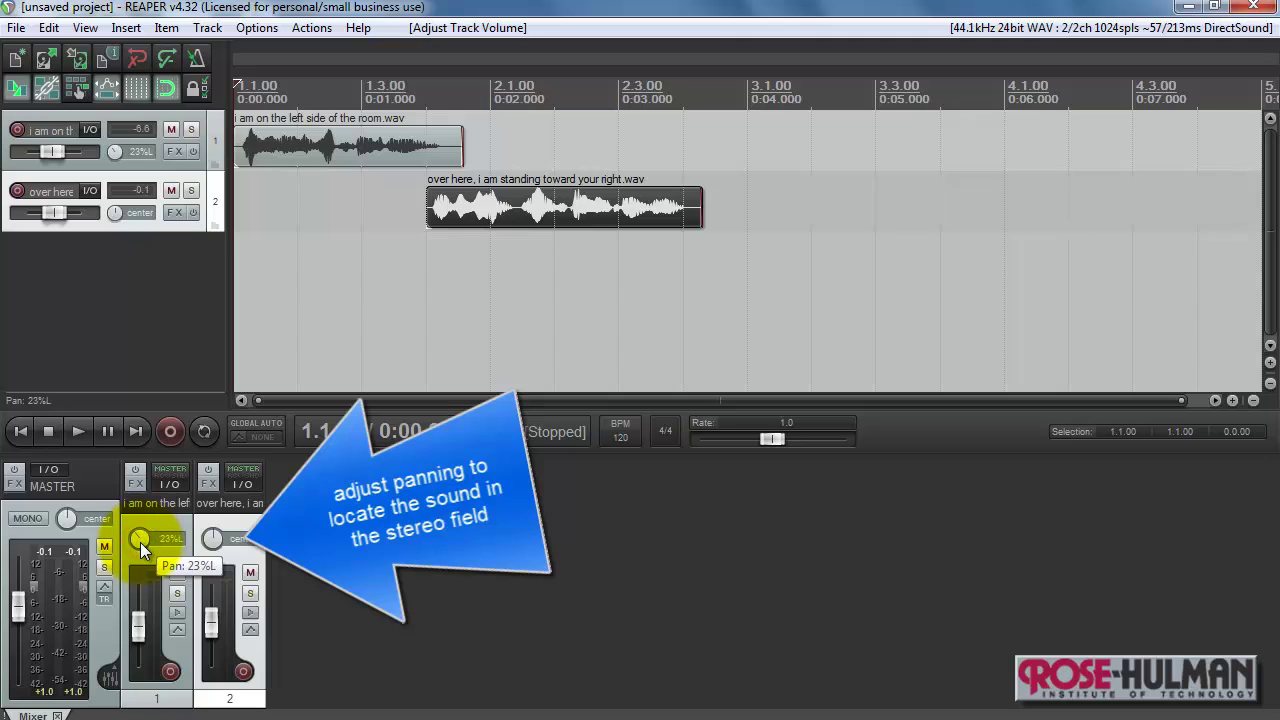
pyautogui.scroll(-15, 140, 542)
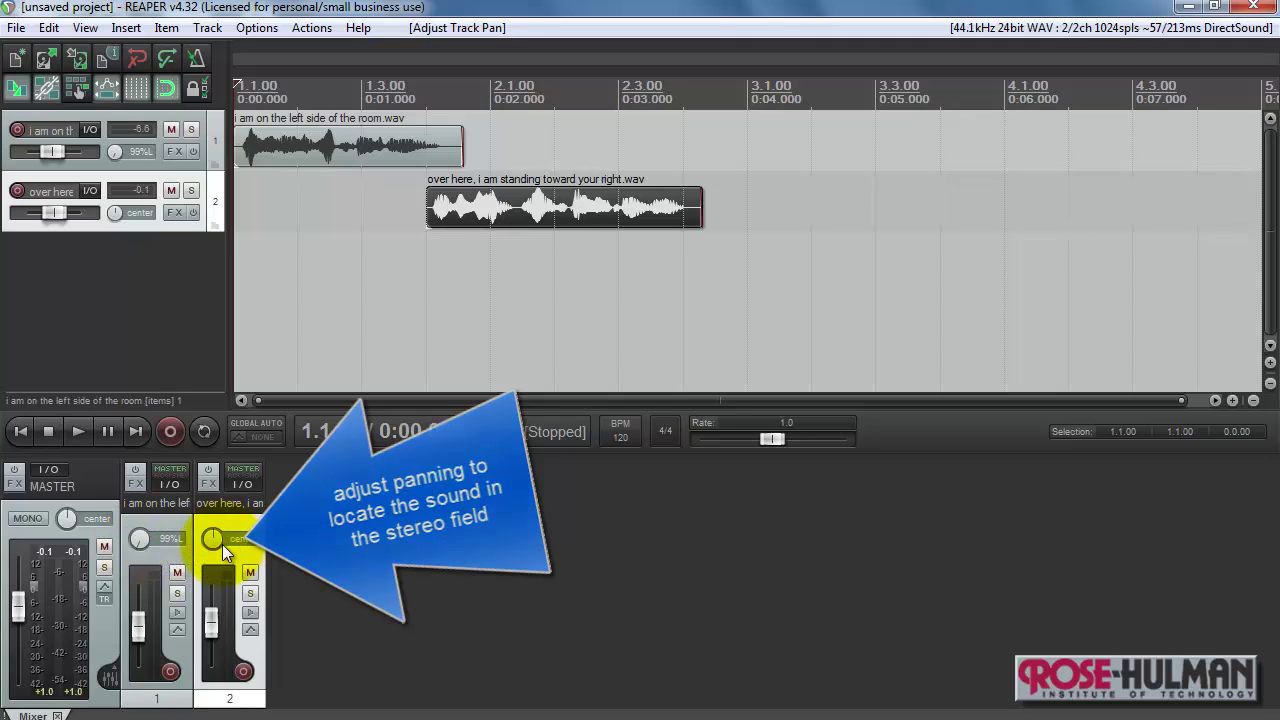
pyautogui.scroll(16, 212, 540)
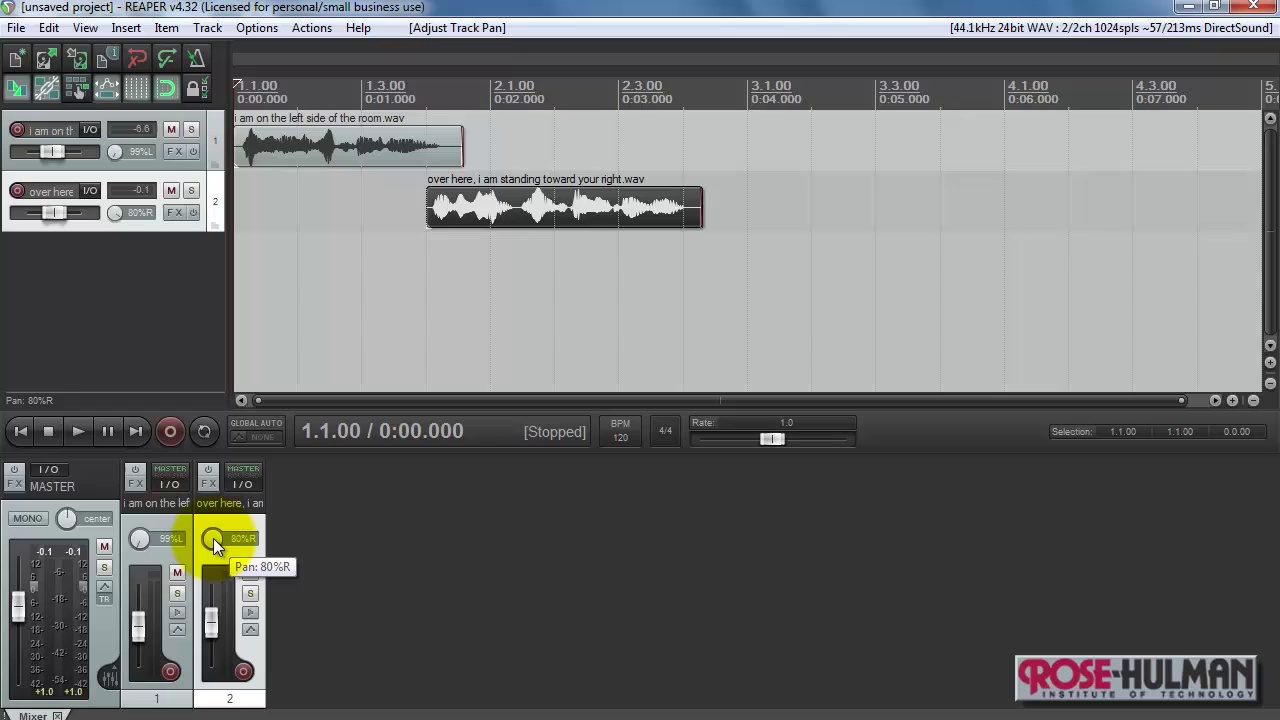
pyautogui.scroll(4, 213, 540)
pyautogui.press('space')
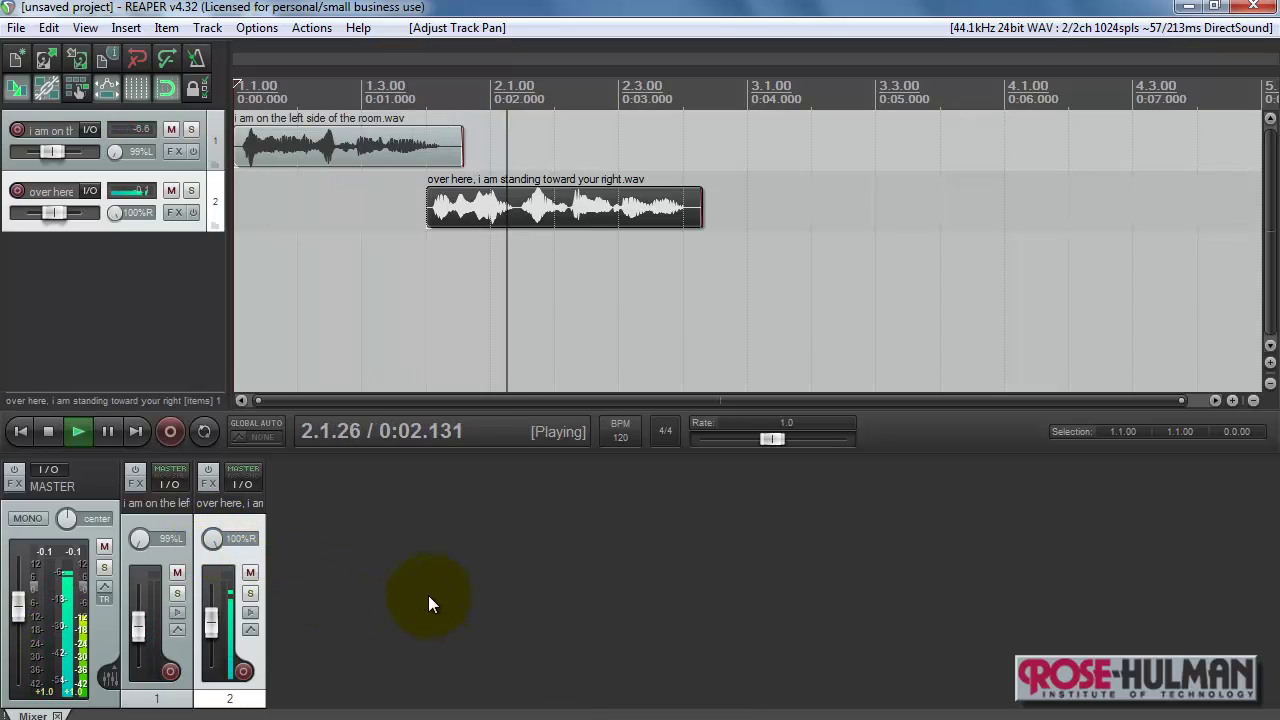
pyautogui.press('space')
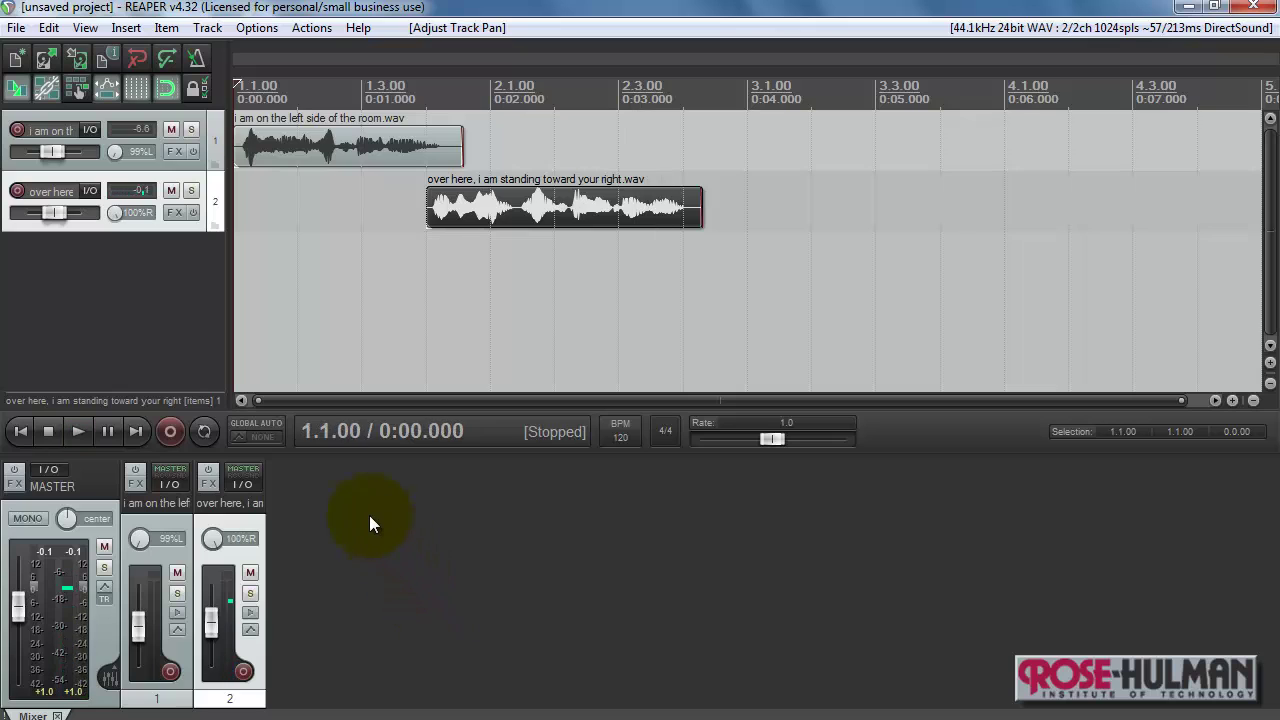
# Start a new project, discarding the old one without saving
pyautogui.click(16, 27)
pyautogui.click(61, 48)
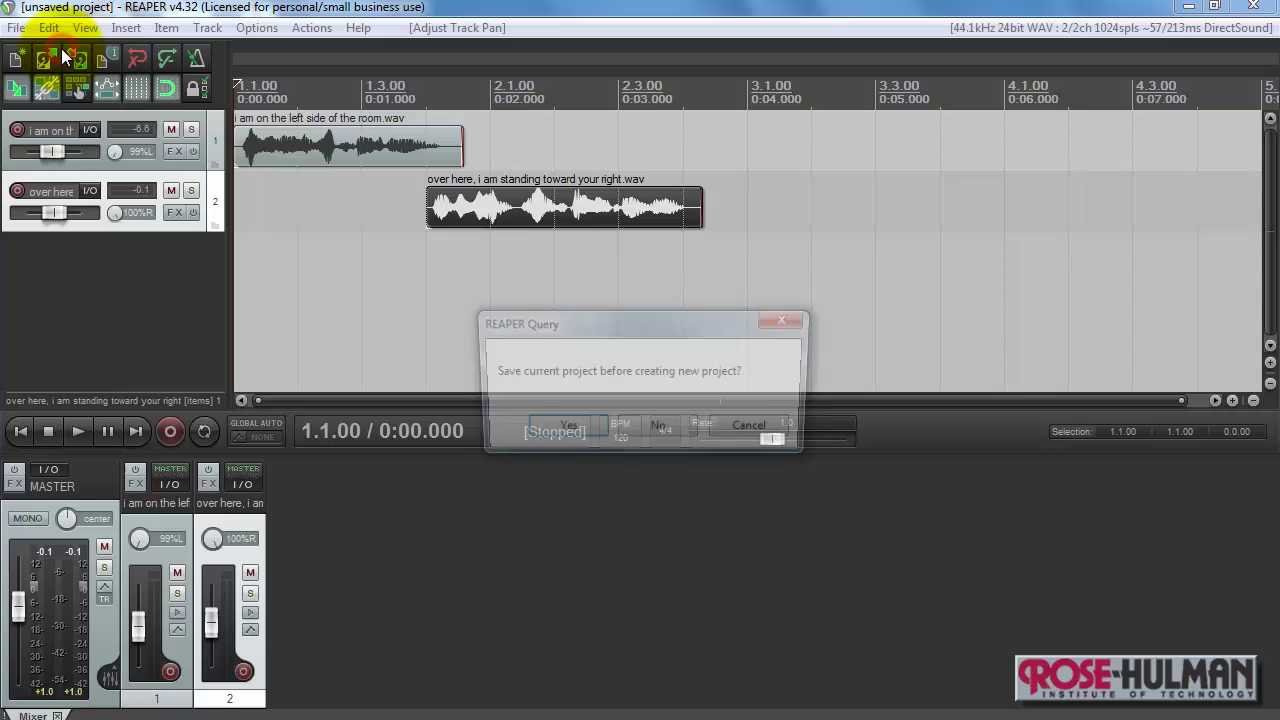
pyautogui.click(668, 434)
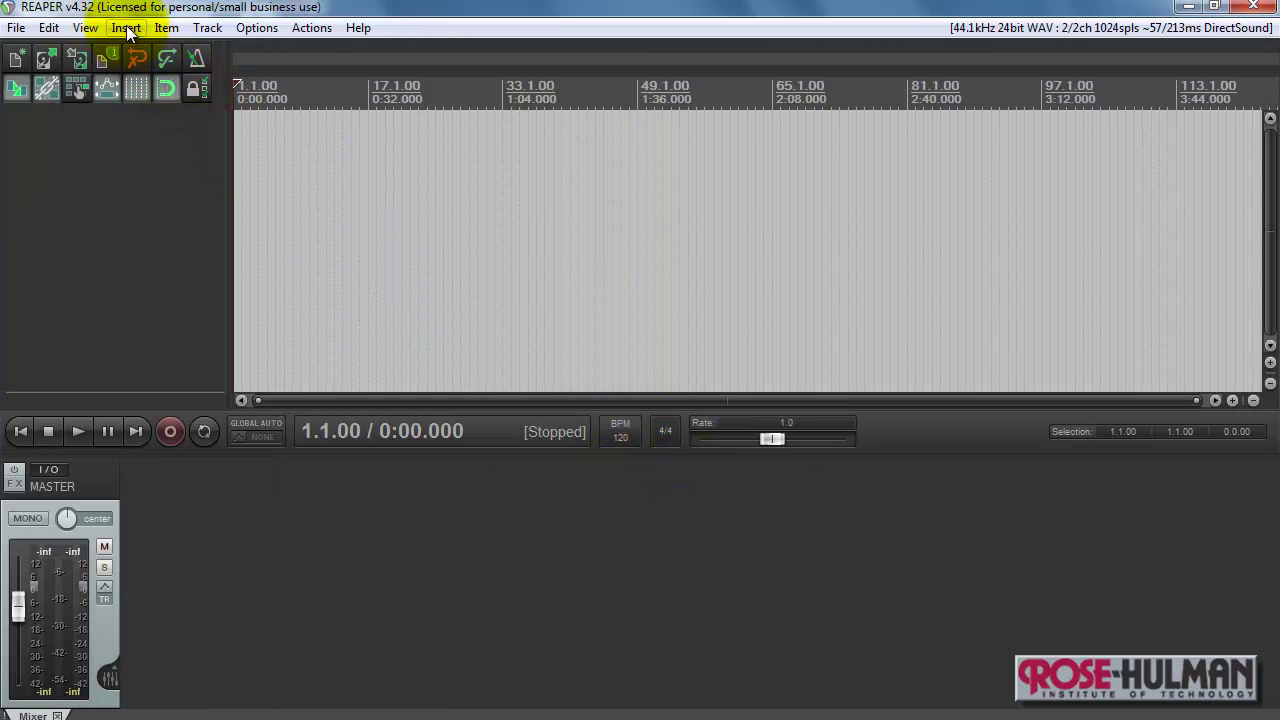
# Select the speech clips in the media file import window and import them
pyautogui.click(126, 28)
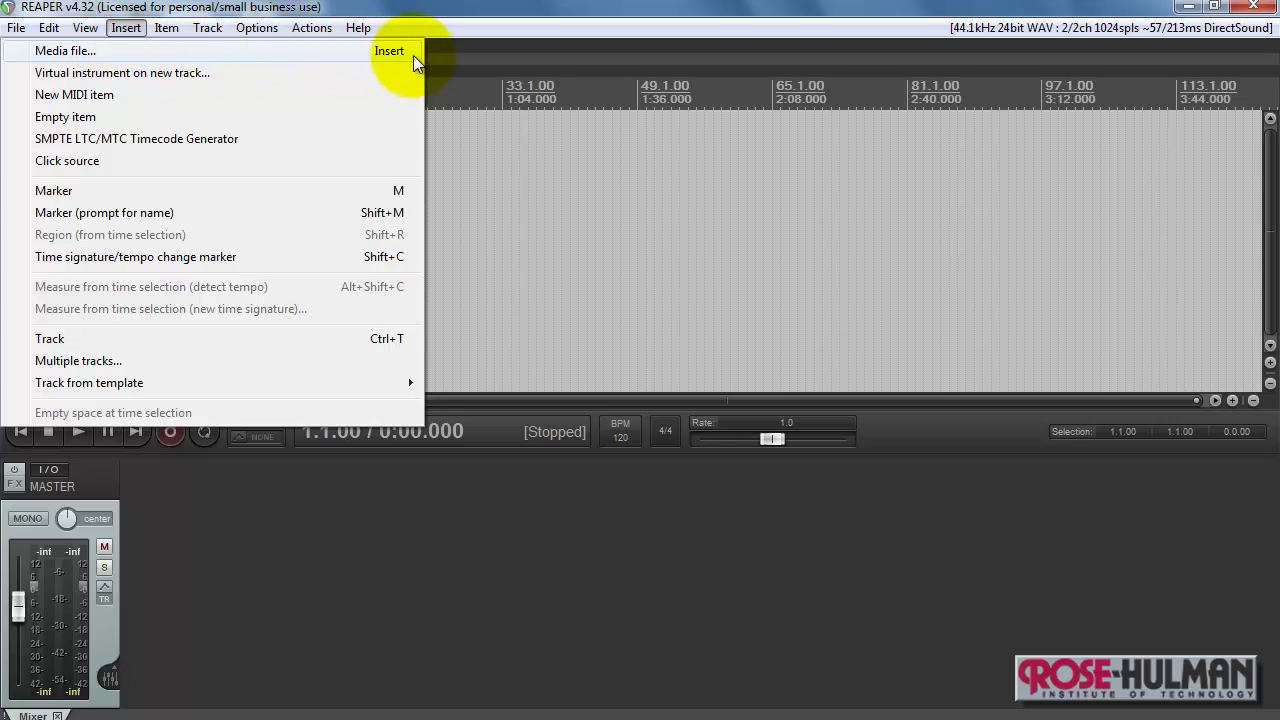
pyautogui.click(413, 55)
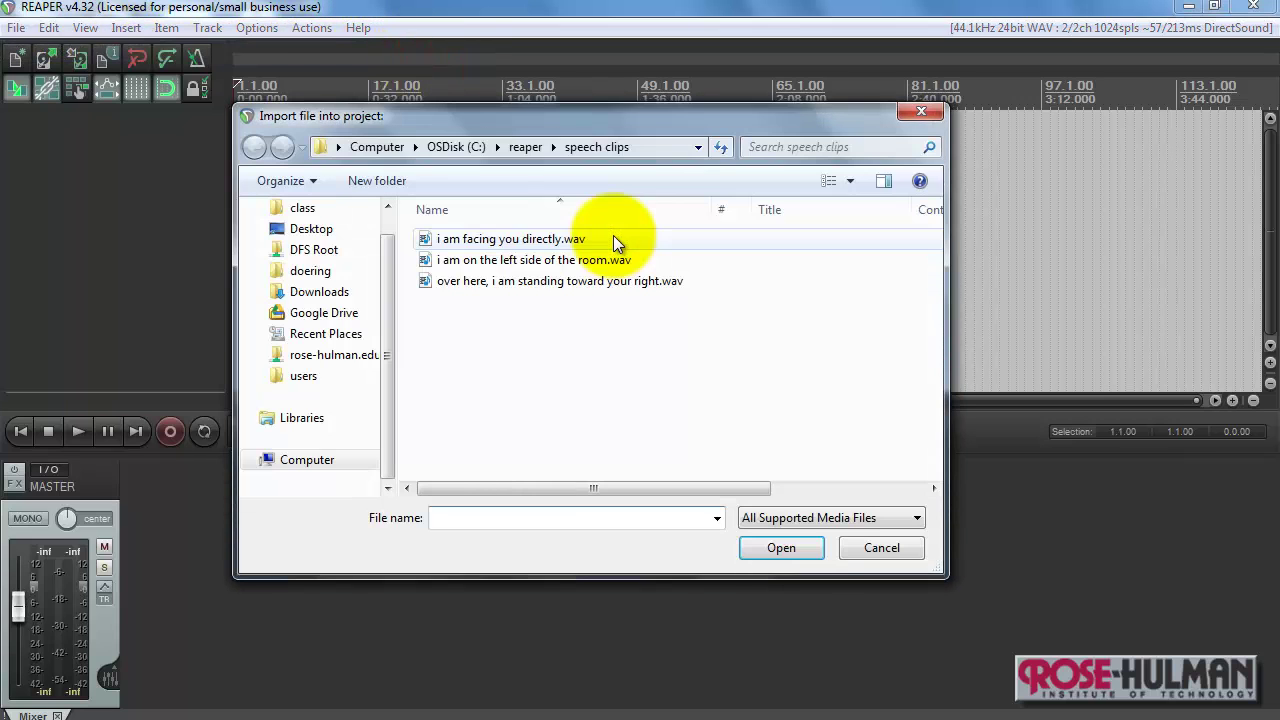
pyautogui.keyDown('shift'); pyautogui.click(544, 282); pyautogui.keyUp('shift')
pyautogui.click(784, 549)
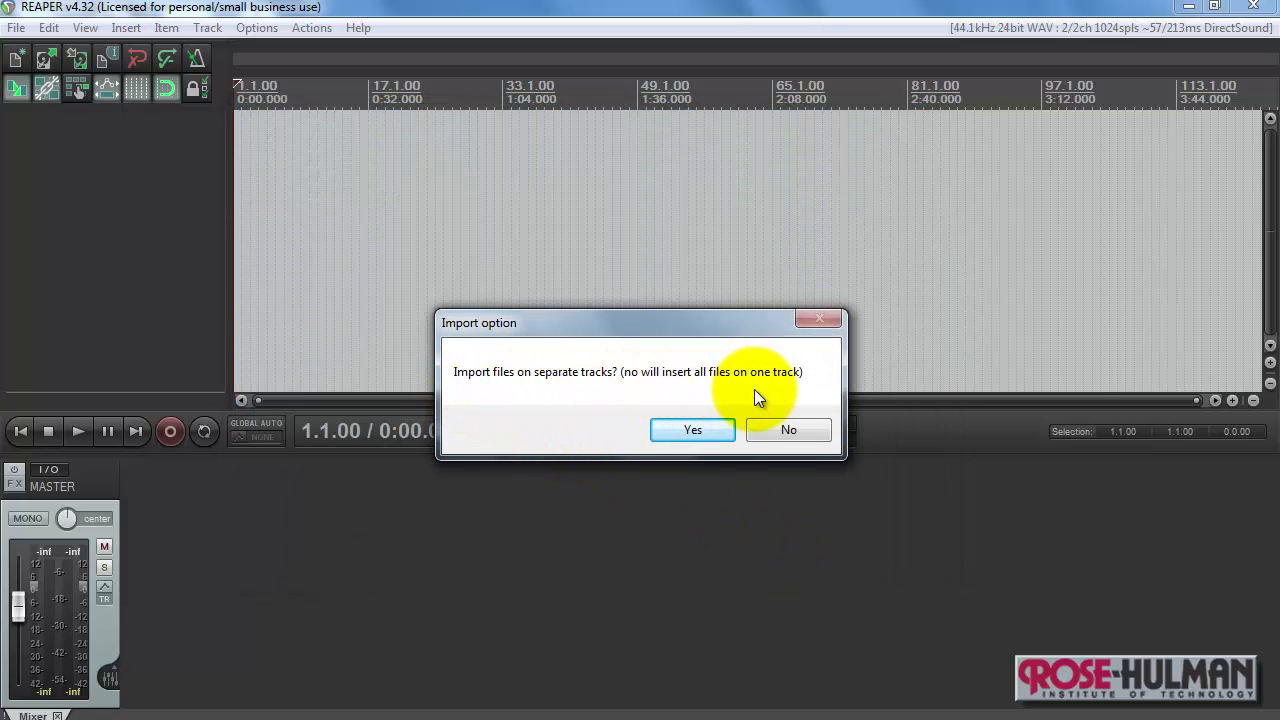
# Put each clip on its own track and stagger the 'facing you directly' and 'toward your right' clips in sequence
pyautogui.click(696, 429)
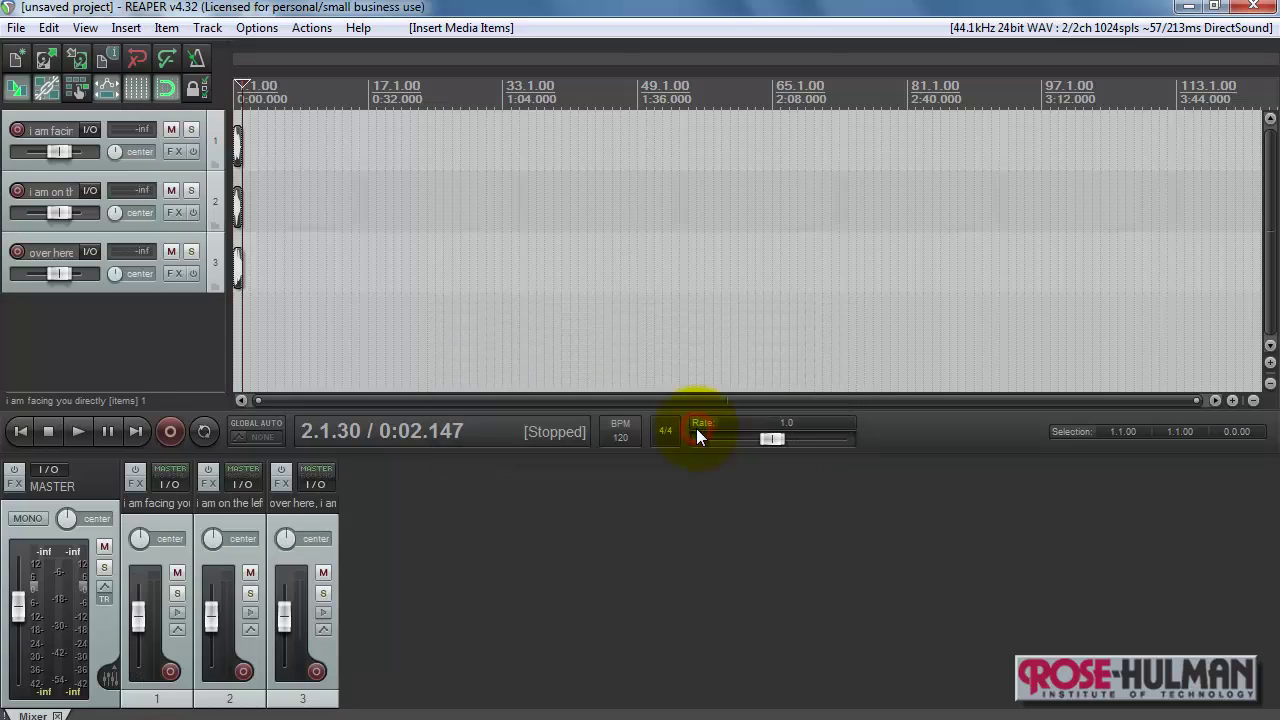
pyautogui.scroll(10, 425, 298)
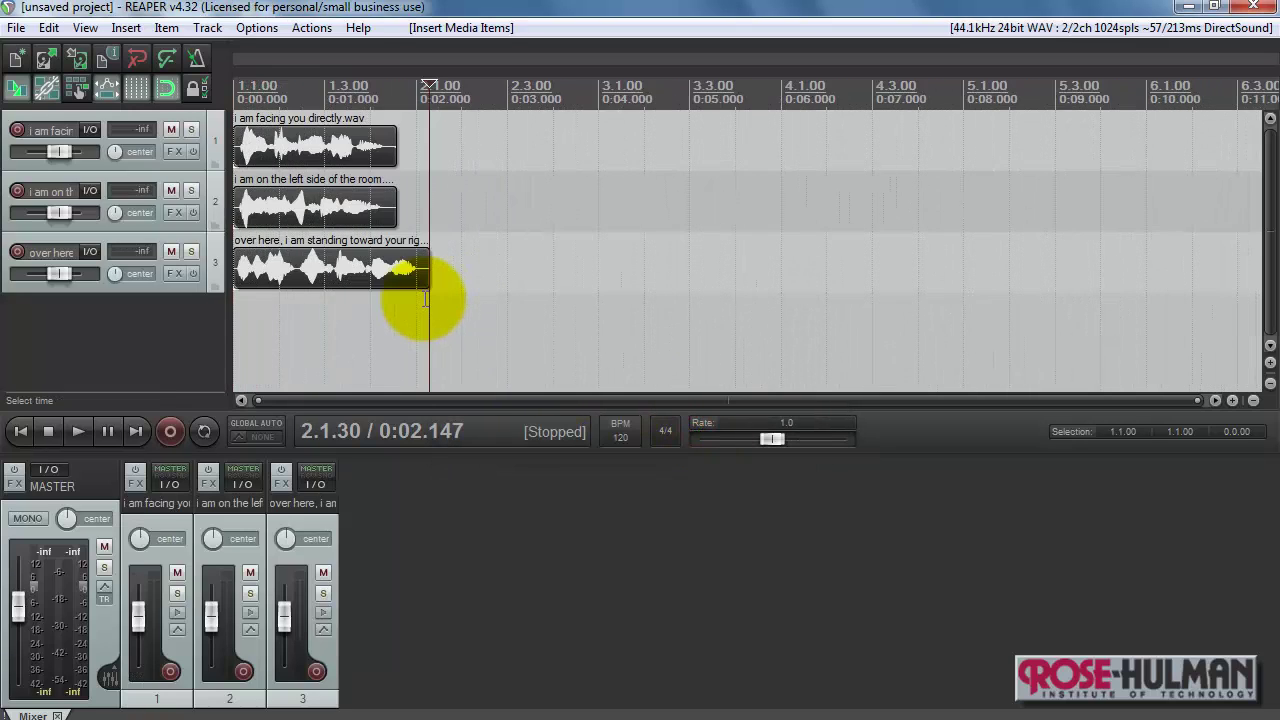
pyautogui.scroll(2, 425, 298)
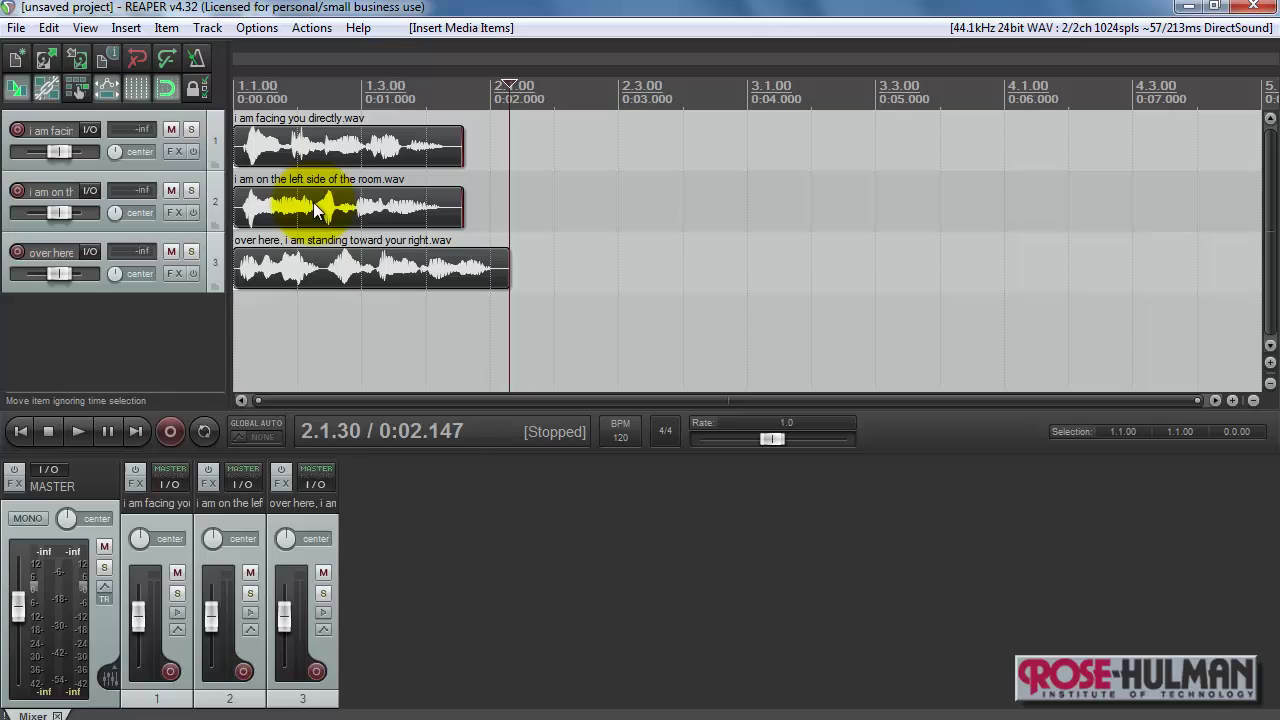
pyautogui.click(612, 306)
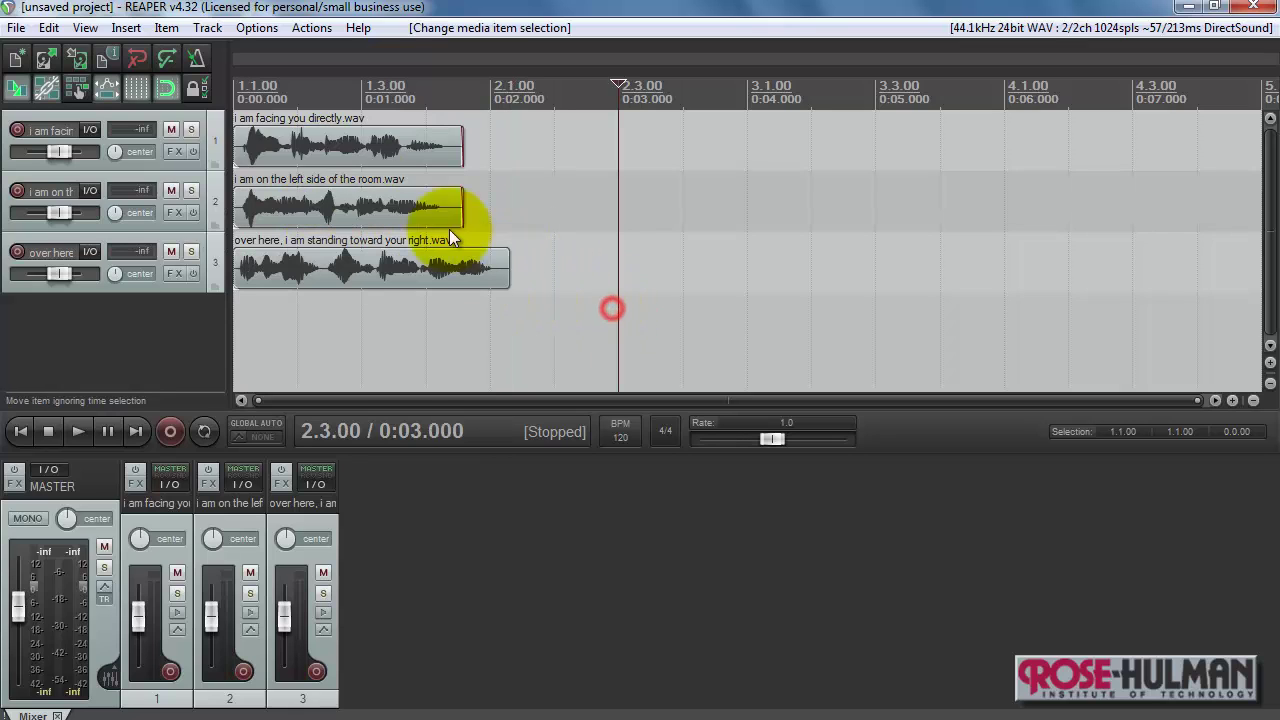
pyautogui.moveTo(278, 132); pyautogui.dragTo(510, 140)
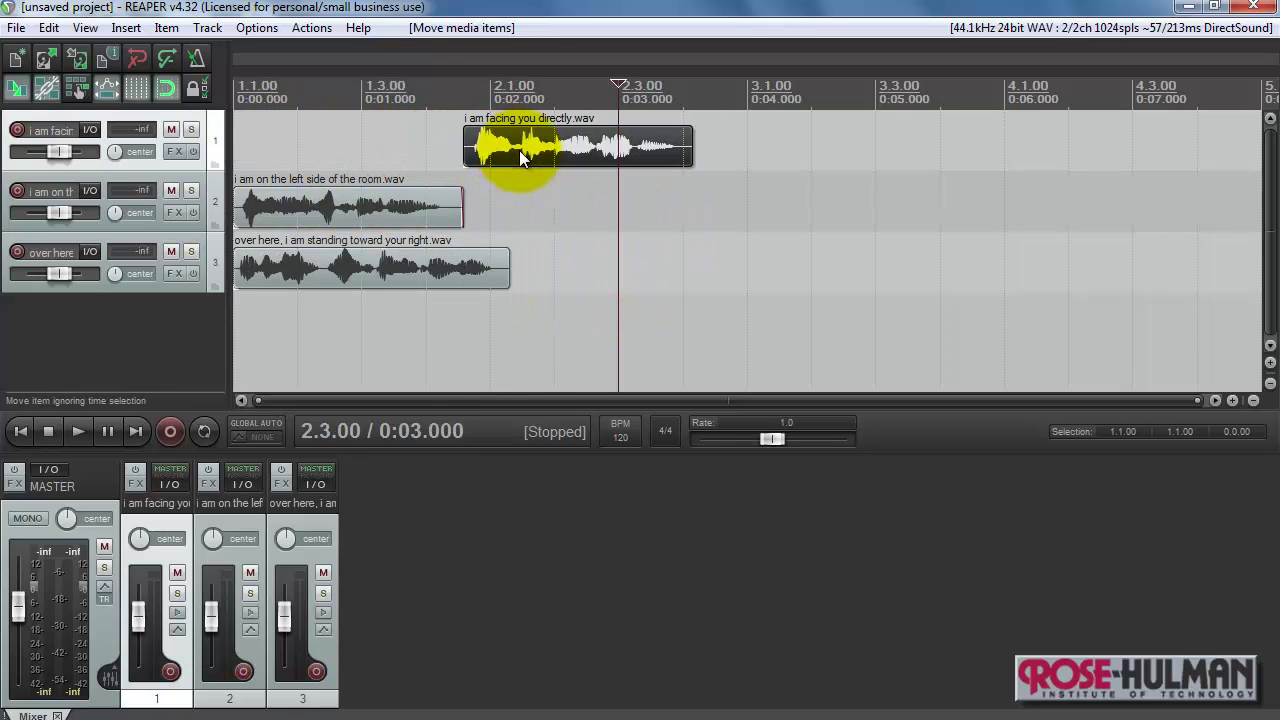
pyautogui.moveTo(344, 267); pyautogui.dragTo(792, 280)
# Lower track 3's volume, pan track 3 100% right and track 2 100% left, and preview the arrangement
pyautogui.moveTo(284, 614); pyautogui.dragTo(141, 621)
pyautogui.press('Home')
pyautogui.moveTo(289, 534); pyautogui.dragTo(285, 531)
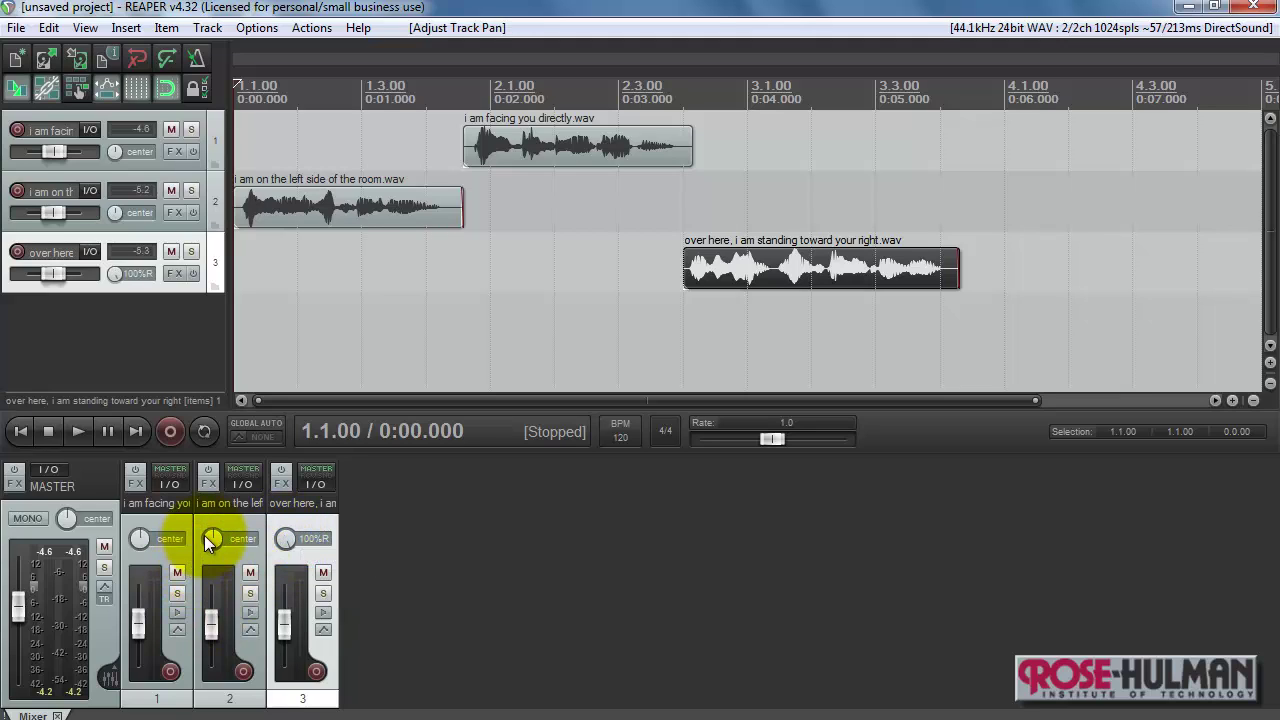
pyautogui.moveTo(206, 535); pyautogui.dragTo(212, 530)
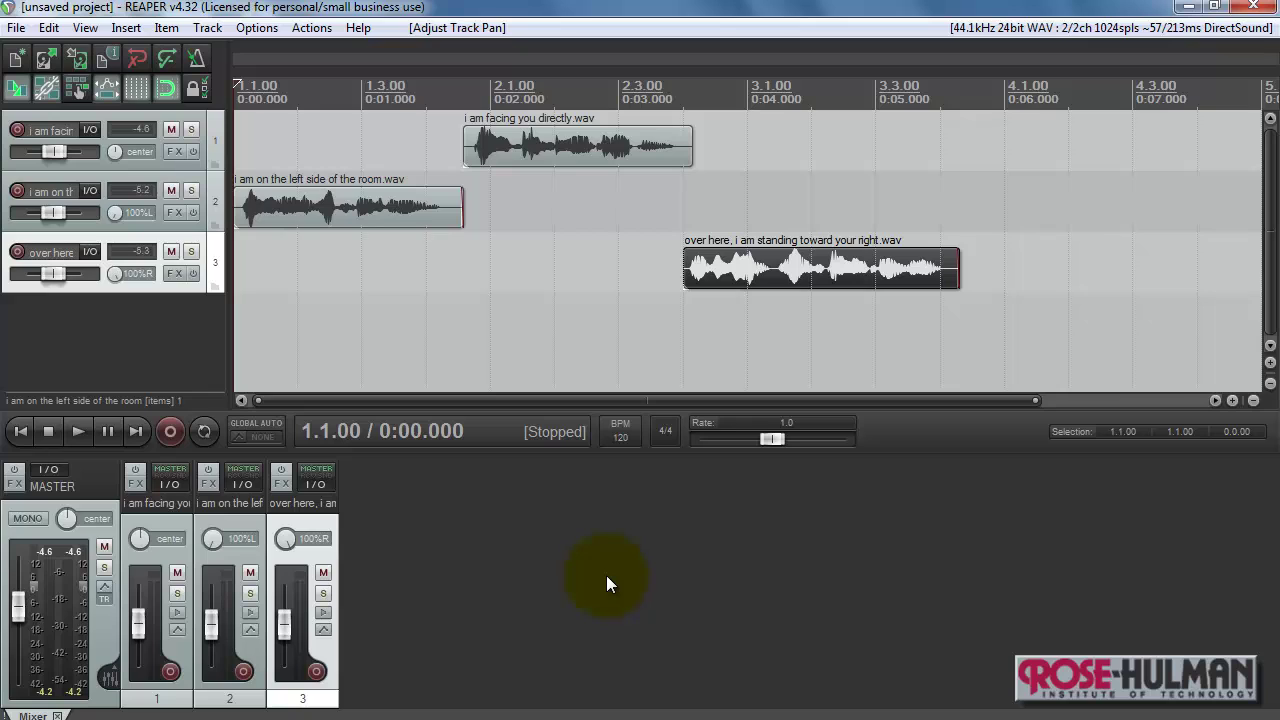
pyautogui.press('space')
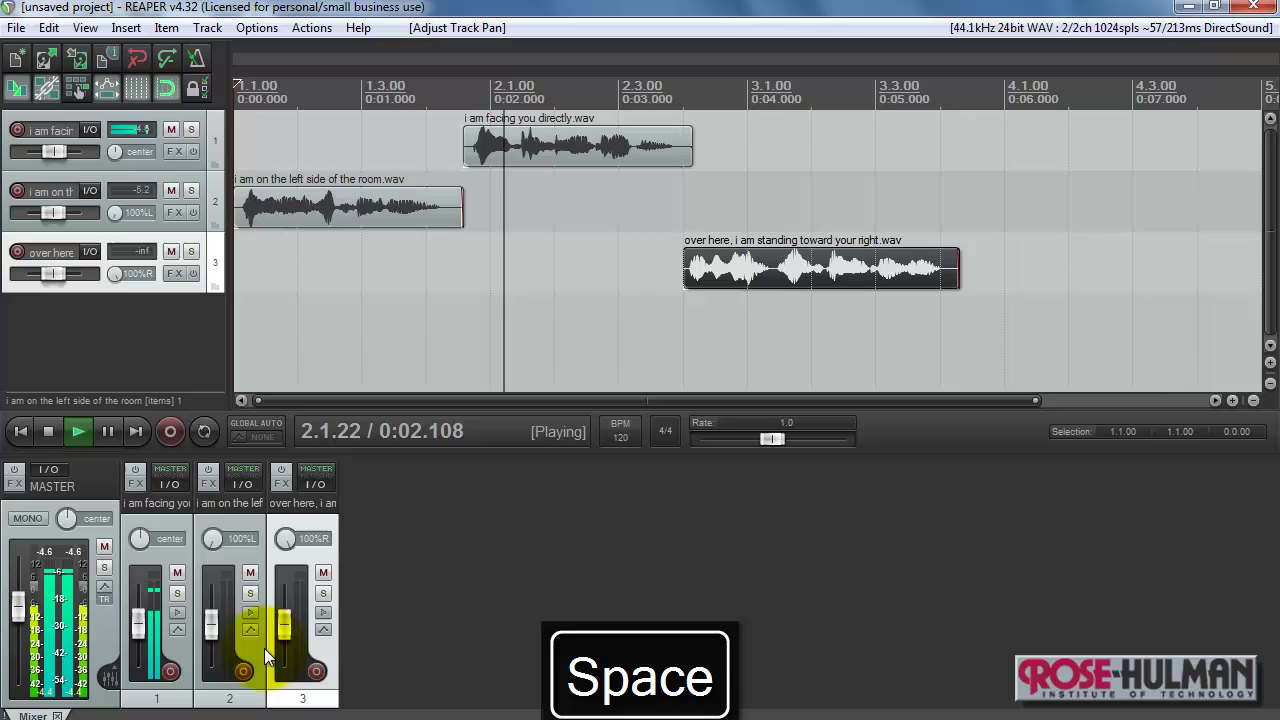
pyautogui.moveTo(200, 628)
pyautogui.mouseDown()
pyautogui.moveTo(215, 637)
pyautogui.moveTo(211, 624)
pyautogui.mouseUp()
pyautogui.press('space')
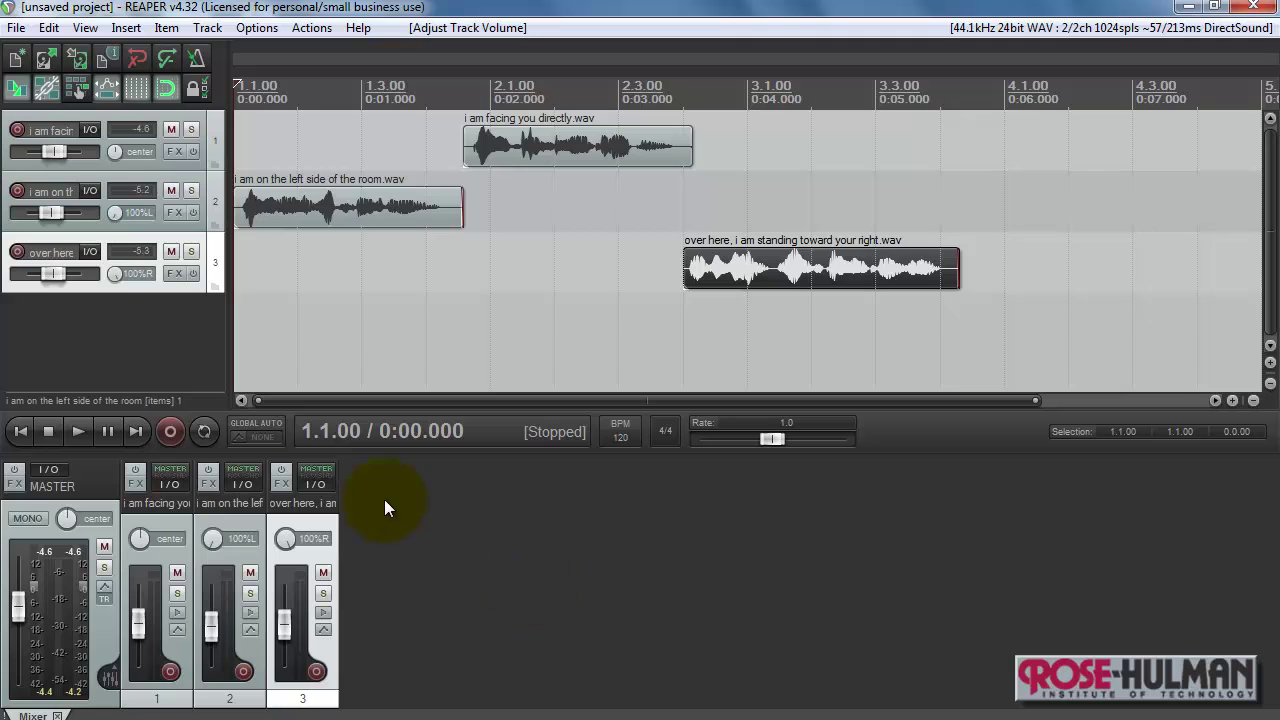
# Render the project as a stereo WAV named three_speakers into C:\reaper
pyautogui.click(16, 27)
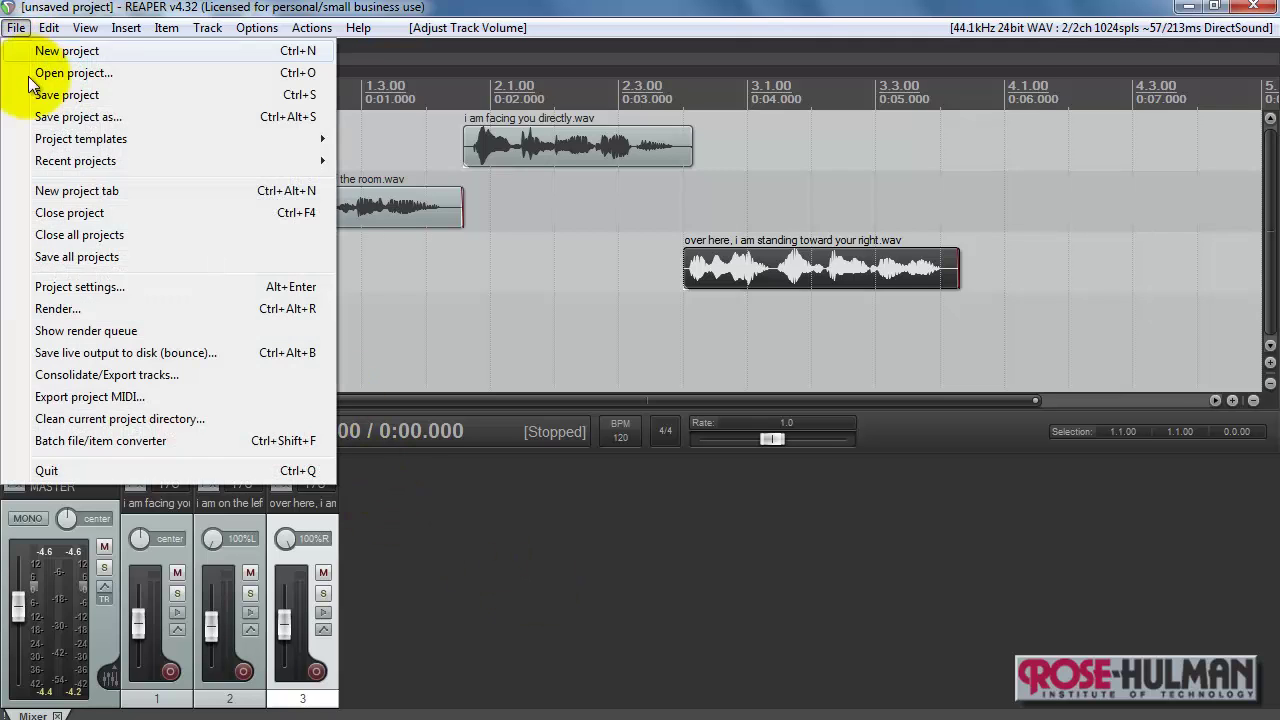
pyautogui.click(79, 309)
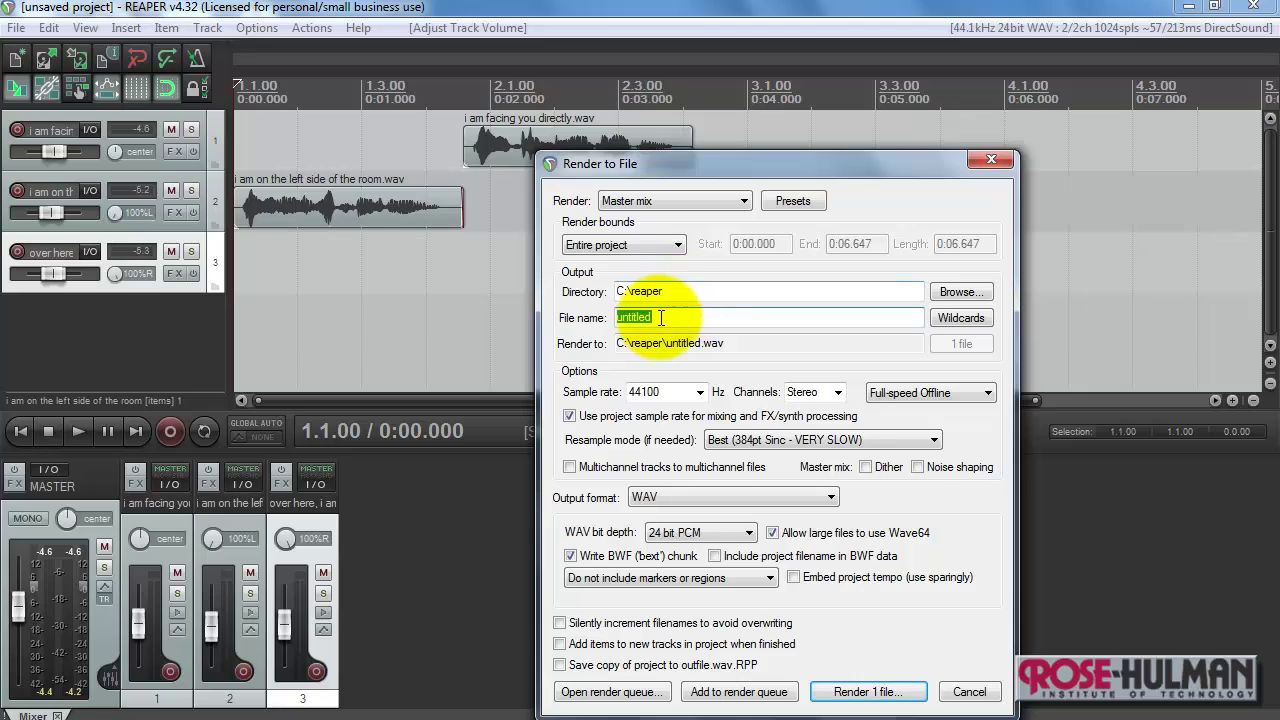
pyautogui.write('thr')
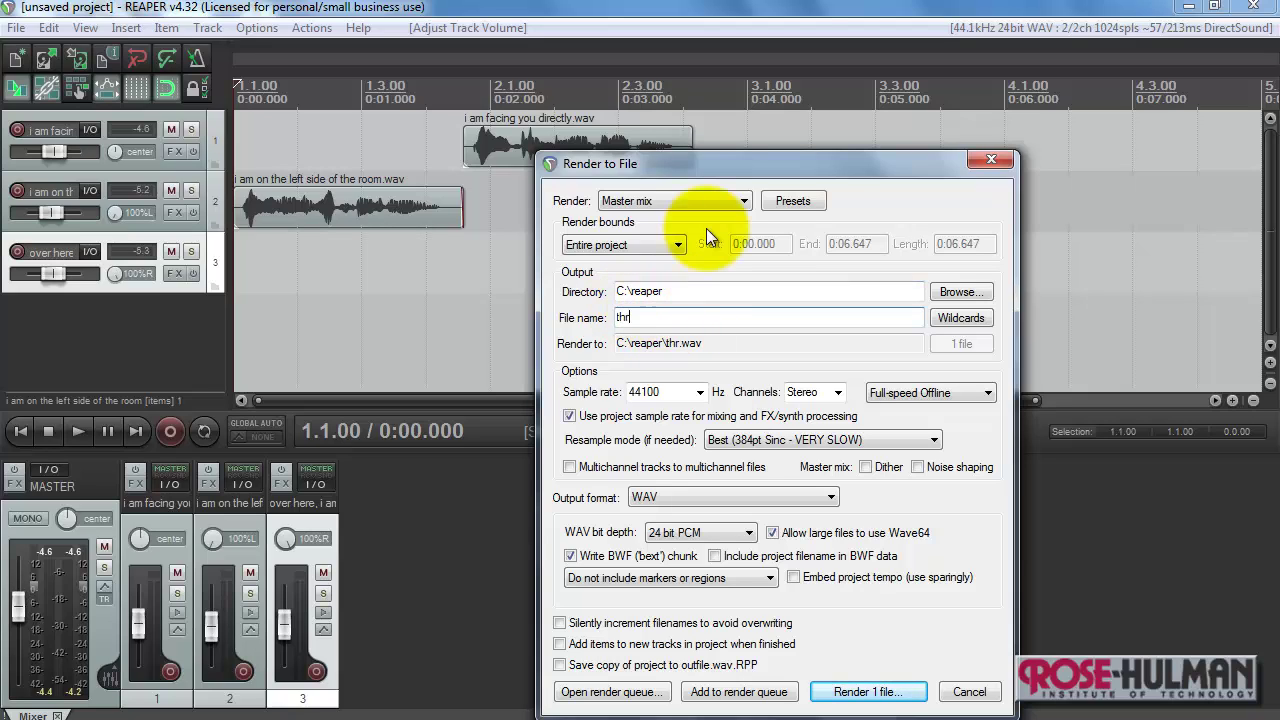
pyautogui.write('ee_speakers')
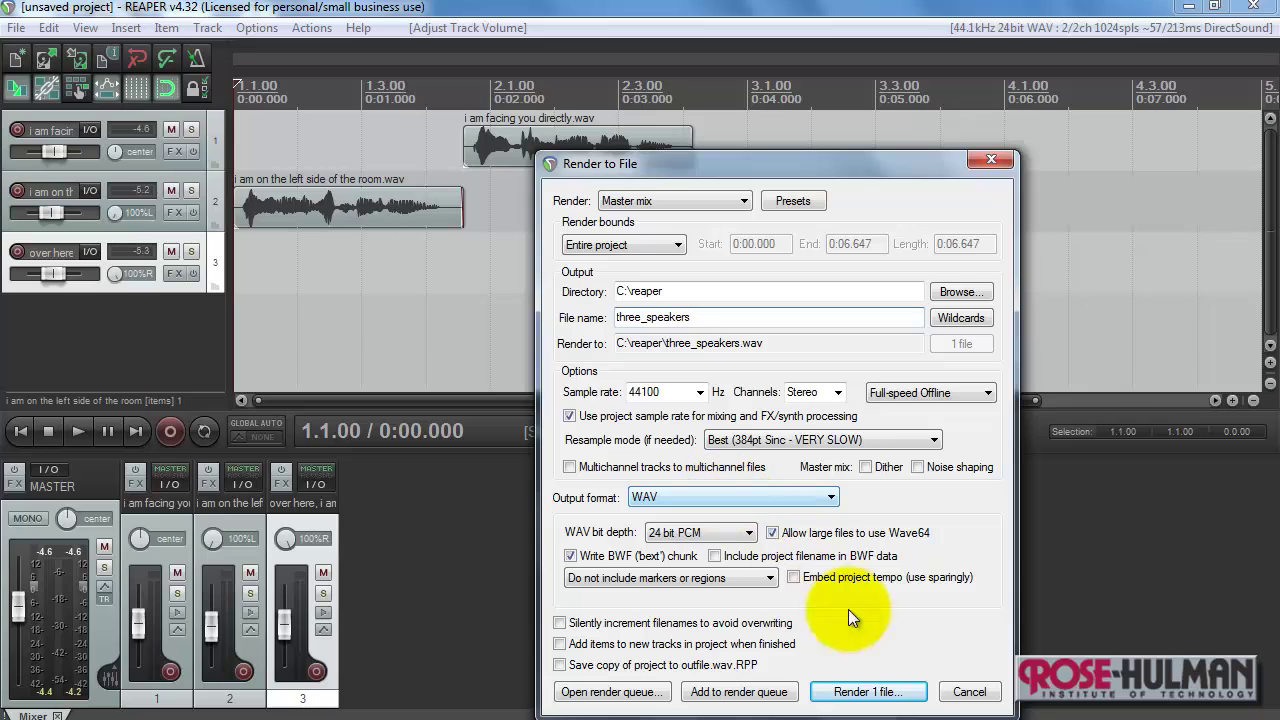
pyautogui.click(893, 700)
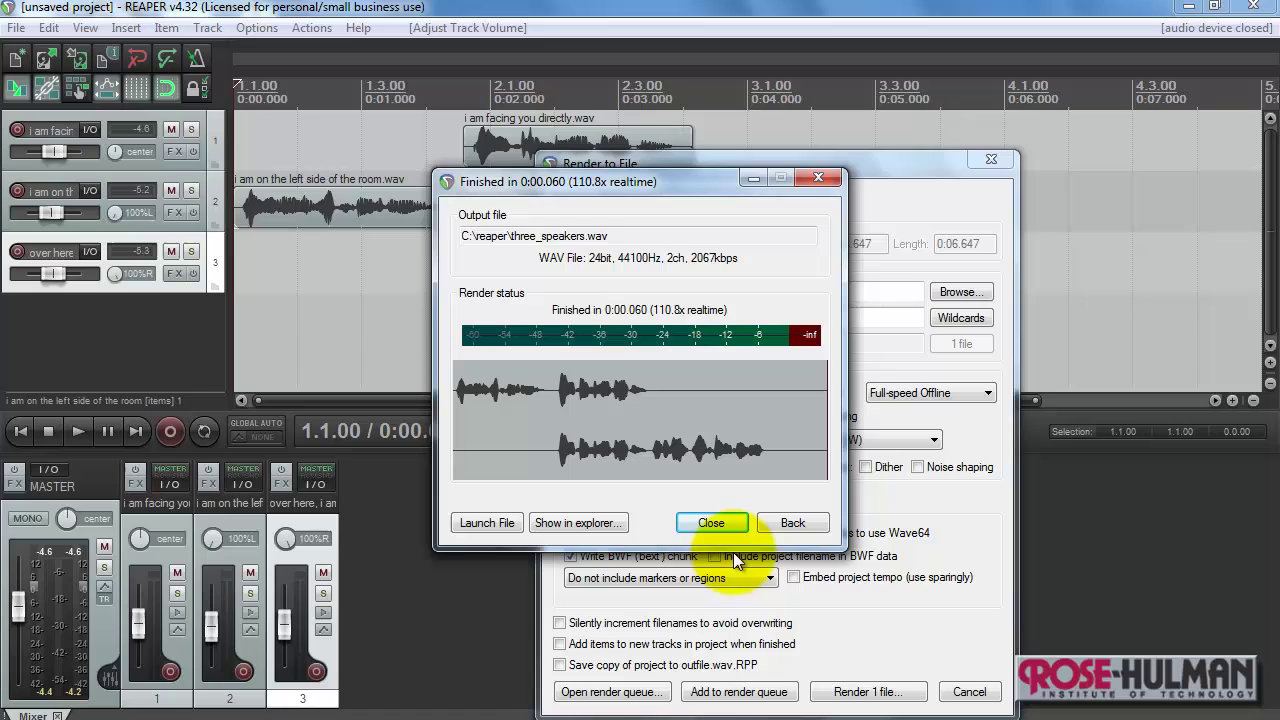
# Confirm three_speakers.wav in the C:\reaper folder, then close the folder window and the render result window
pyautogui.click(596, 525)
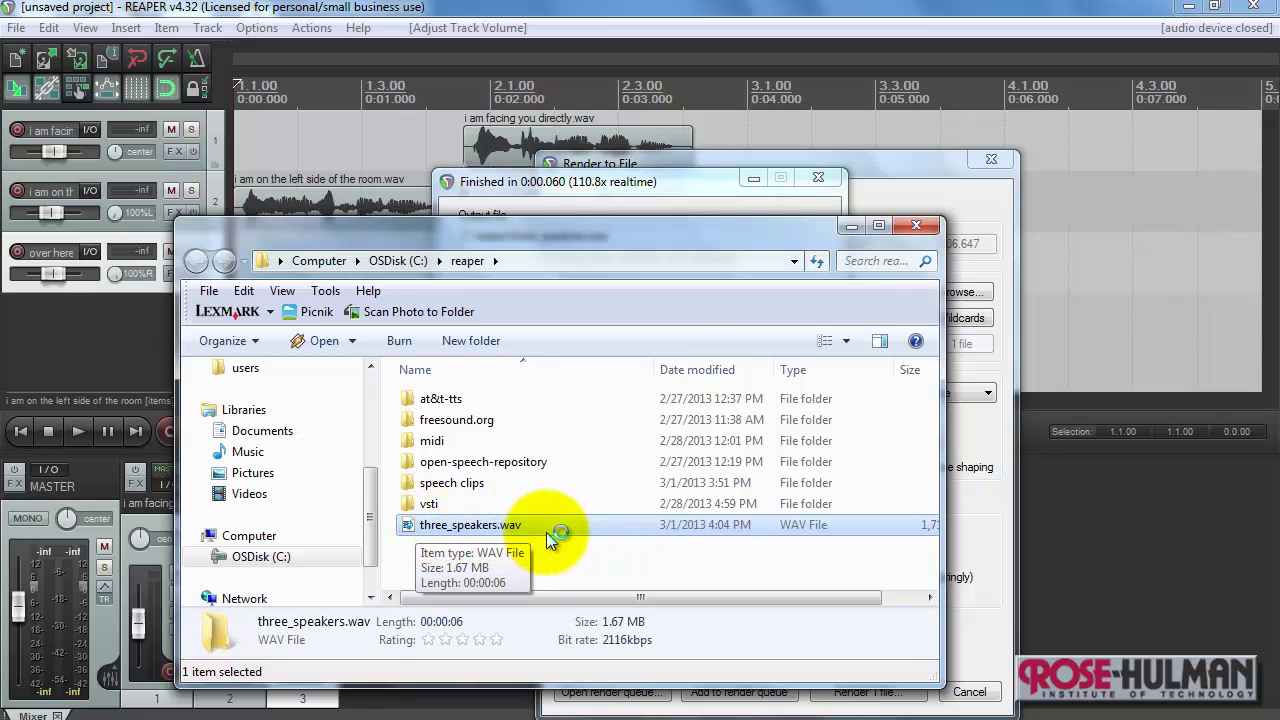
pyautogui.click(916, 225)
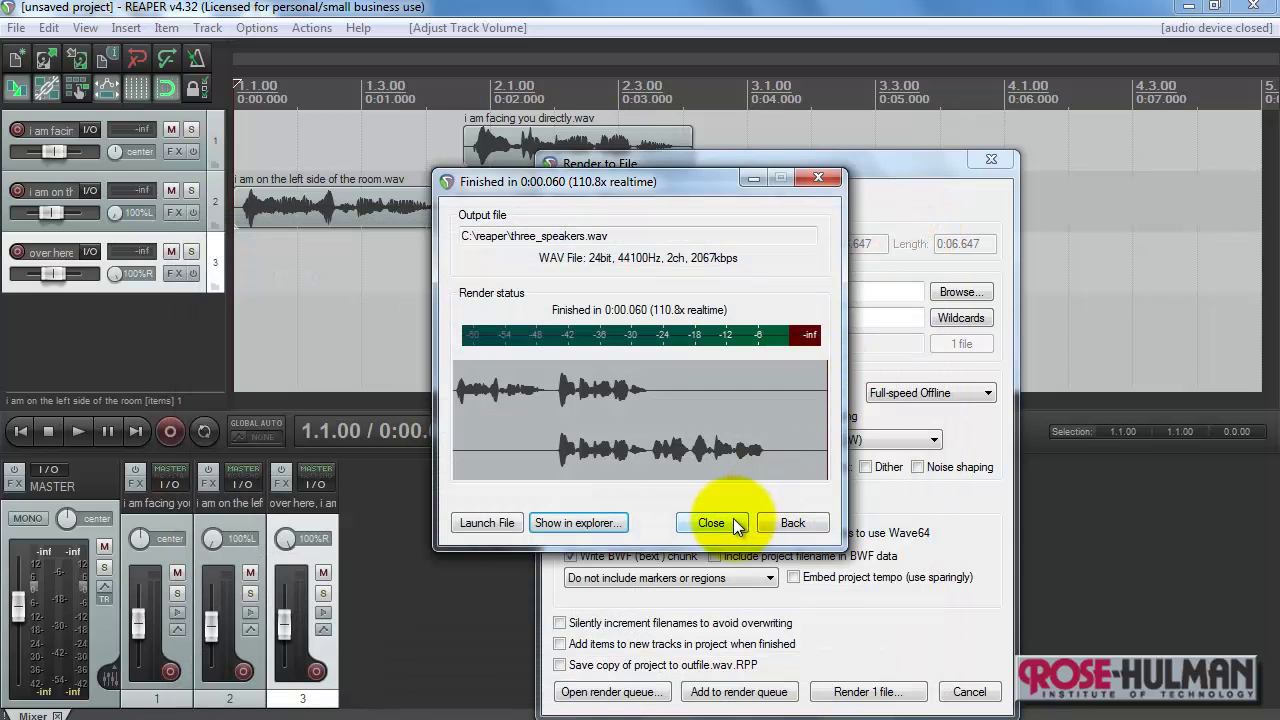
pyautogui.click(730, 522)
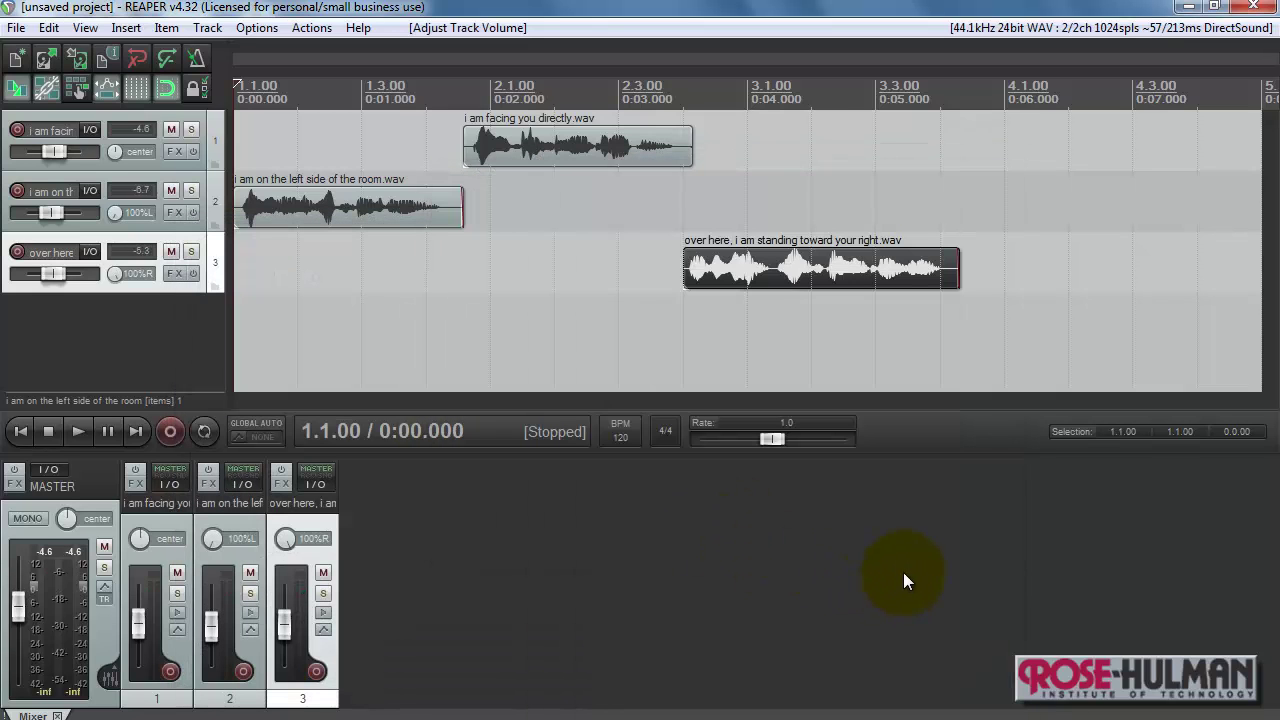